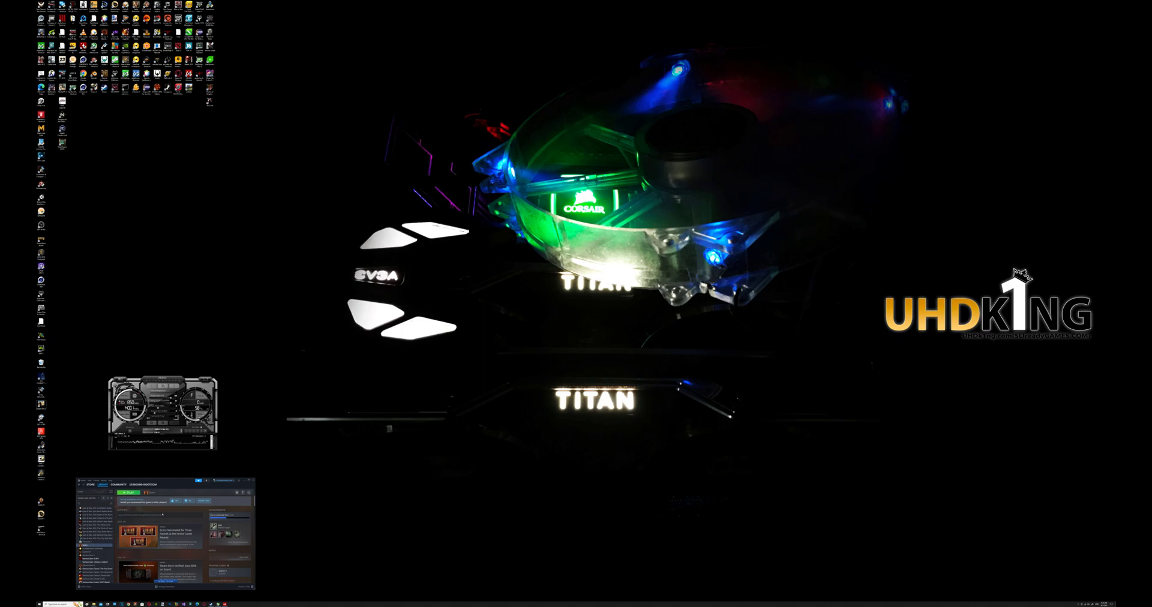
Open the properties of Scorn from the Steam library to view its general settings, and close them
right_click(89, 546)
mouse_move(96, 563)
left_click(97, 568)
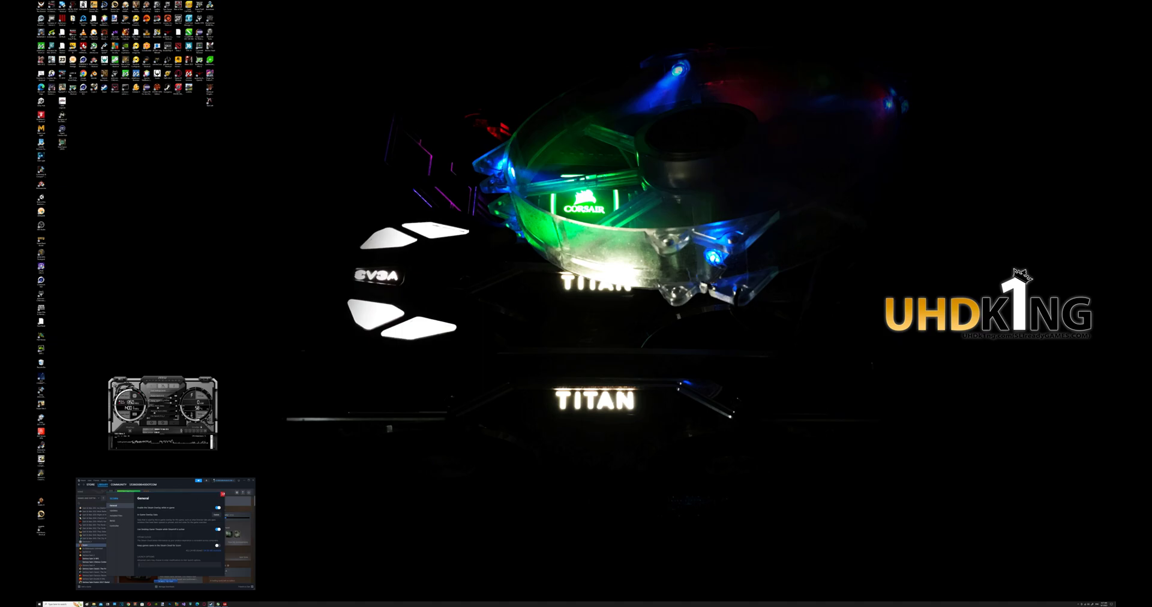
left_click(221, 493)
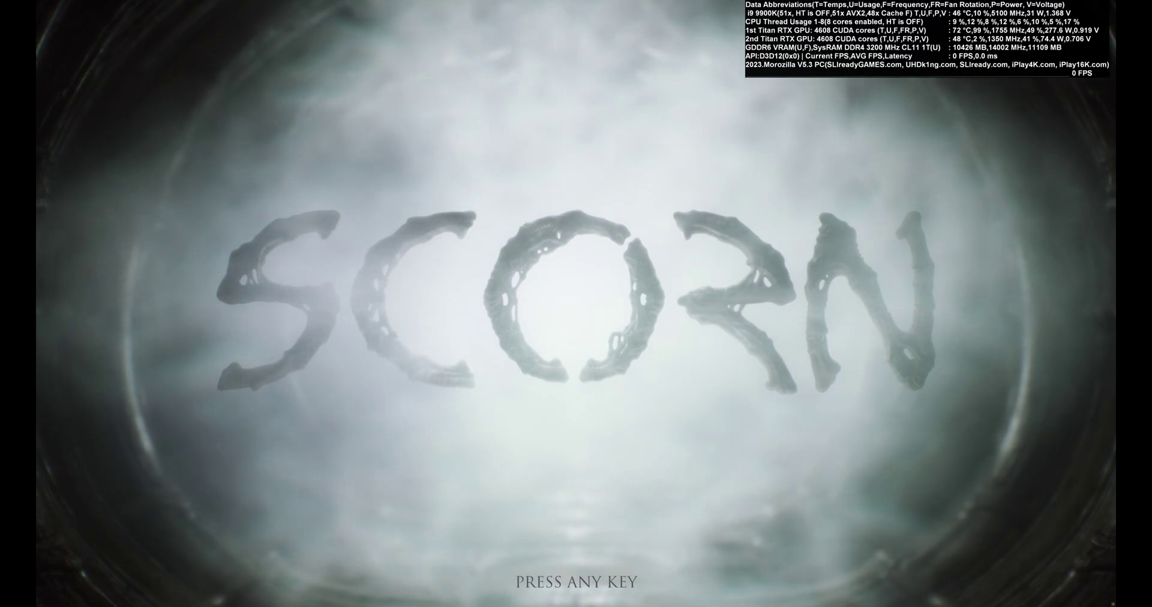
Enter Scorn's main menu and exit the game, confirming the quit
key("Return")
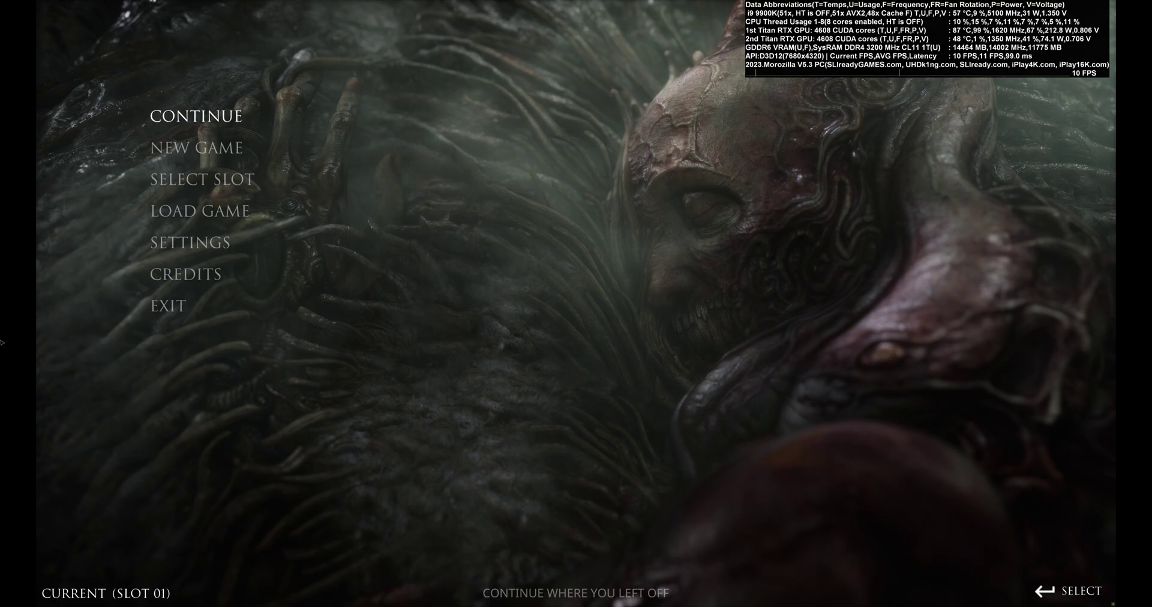
key("Up")
key("Return")
key("Right")
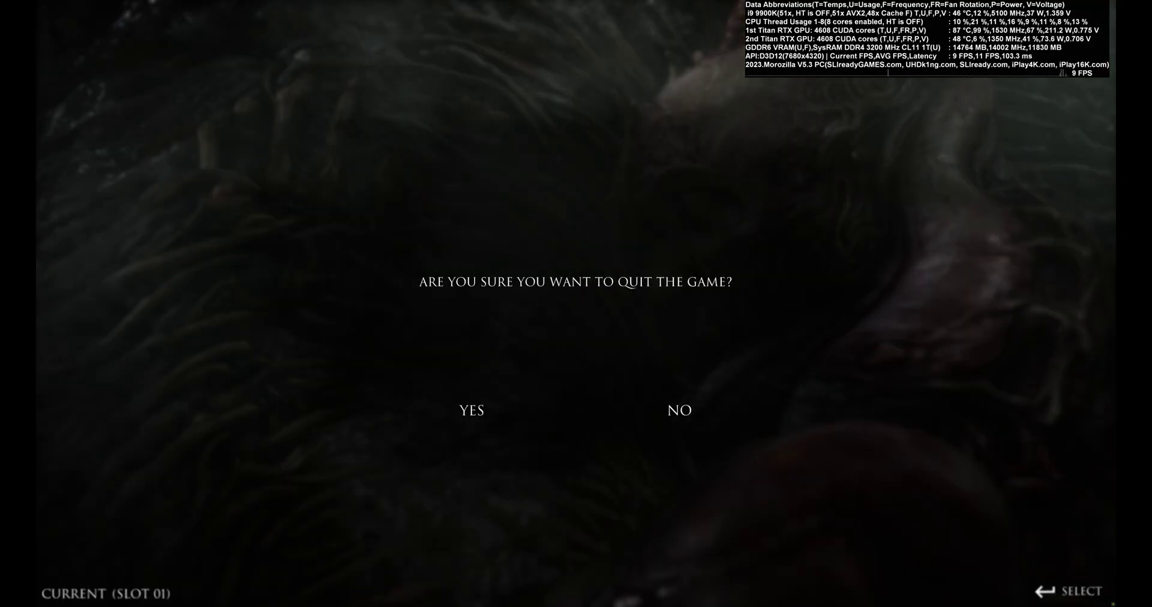
key("Return")
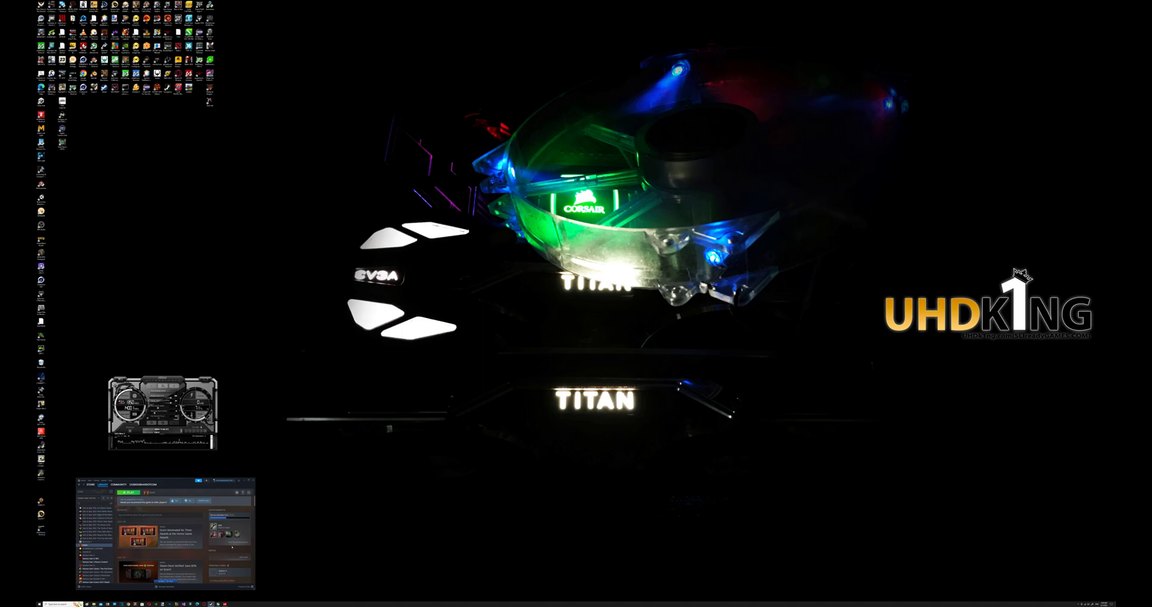
Browse Scorn's local files from the Steam library and reposition the folder window on the desktop
right_click(96, 547)
mouse_move(103, 562)
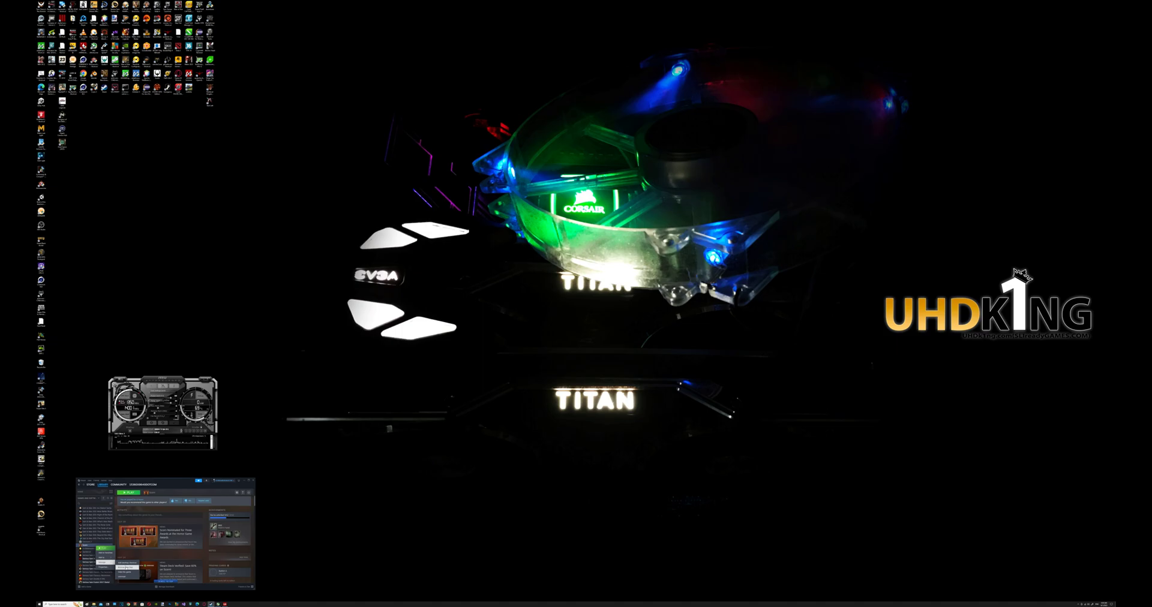
left_click(126, 568)
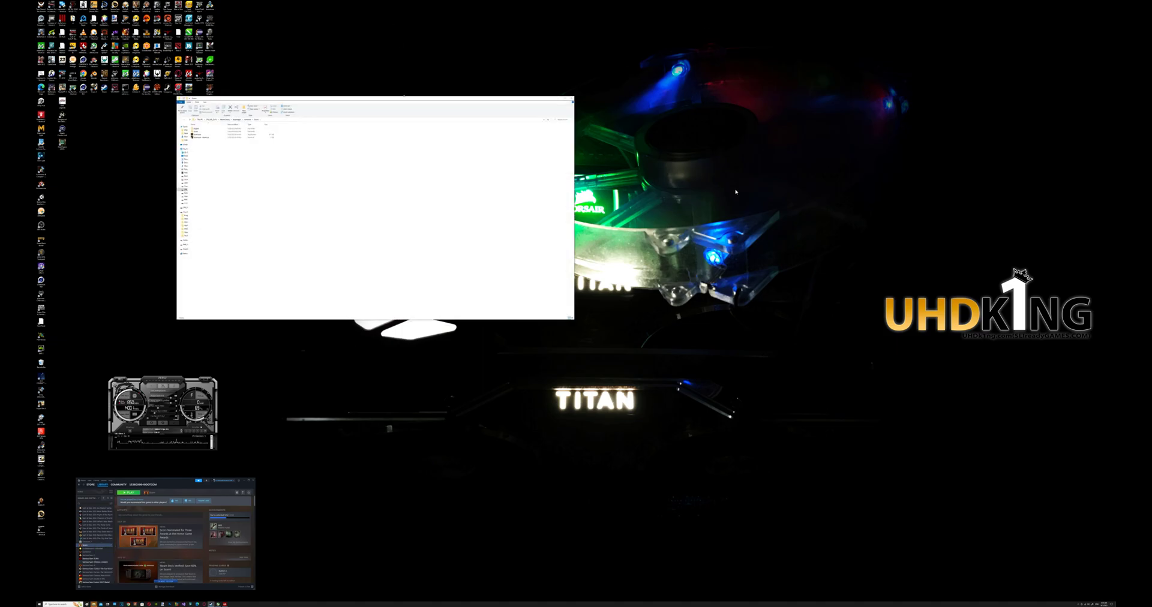
left_click_drag(403, 98, 299, 149)
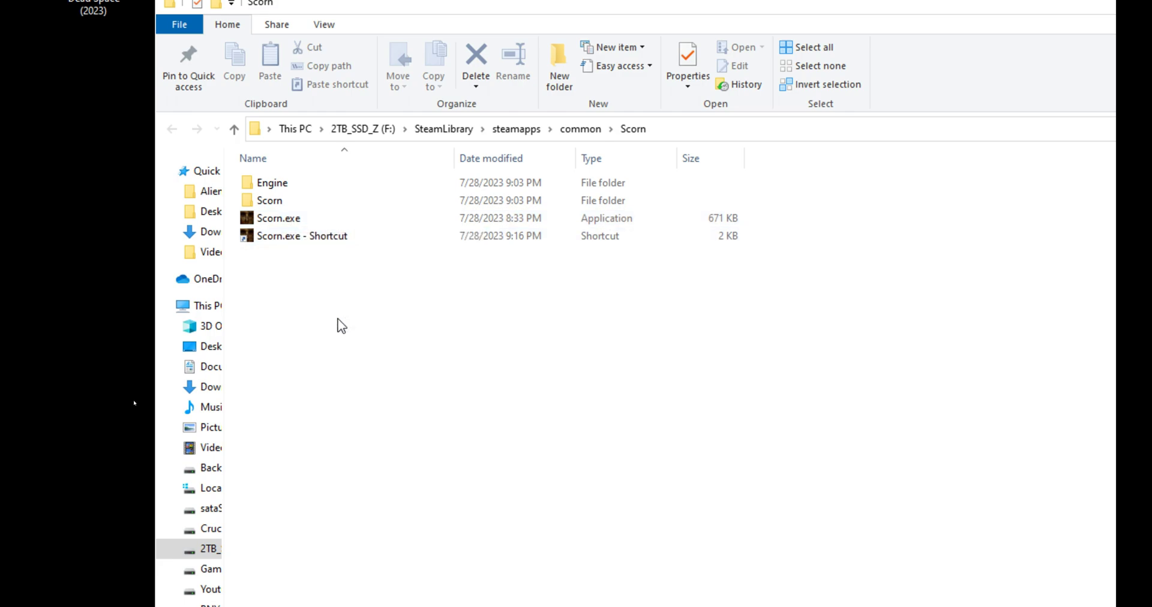
right_click(333, 223)
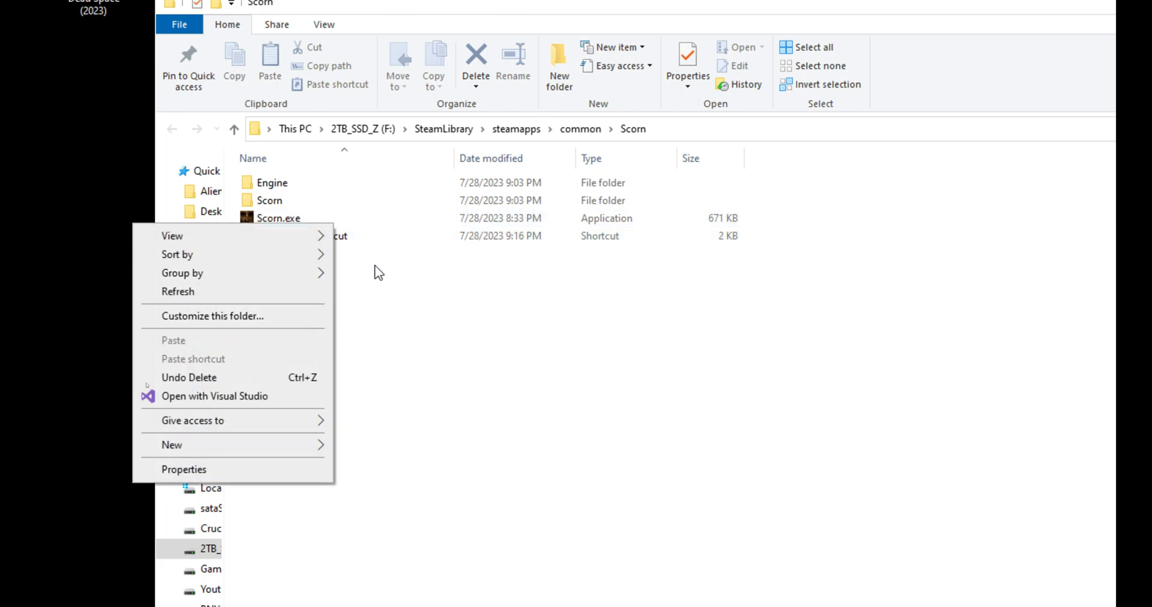
left_click(372, 218)
left_click_drag(373, 221, 392, 362)
right_click(392, 361)
left_click(343, 278)
left_click(343, 279)
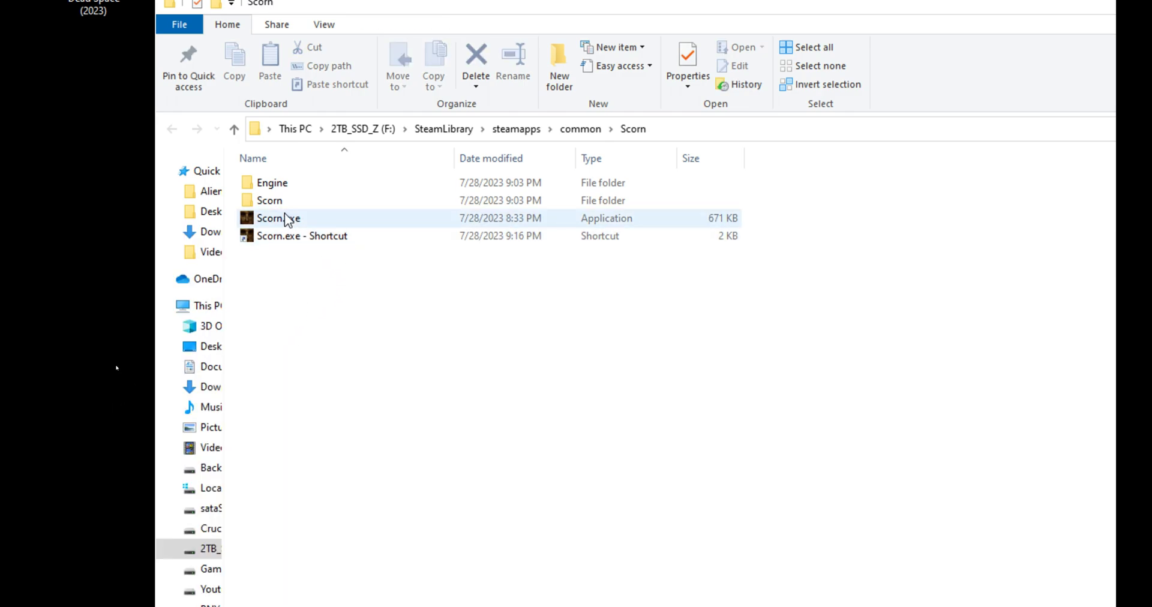
left_click_drag(289, 220, 425, 413)
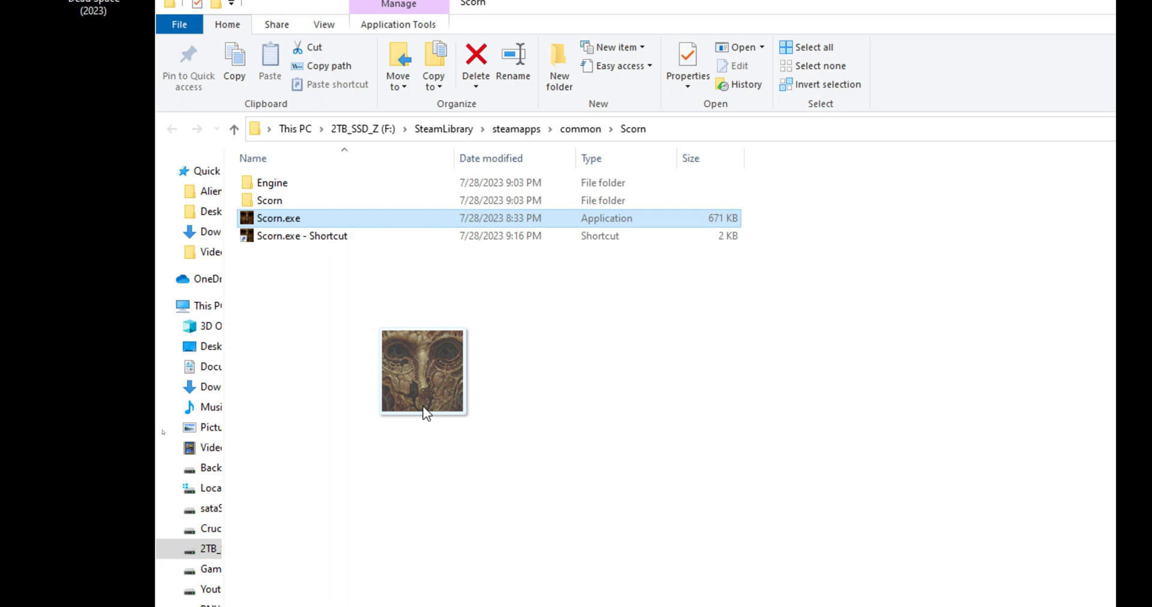
left_click_drag(422, 408, 423, 407)
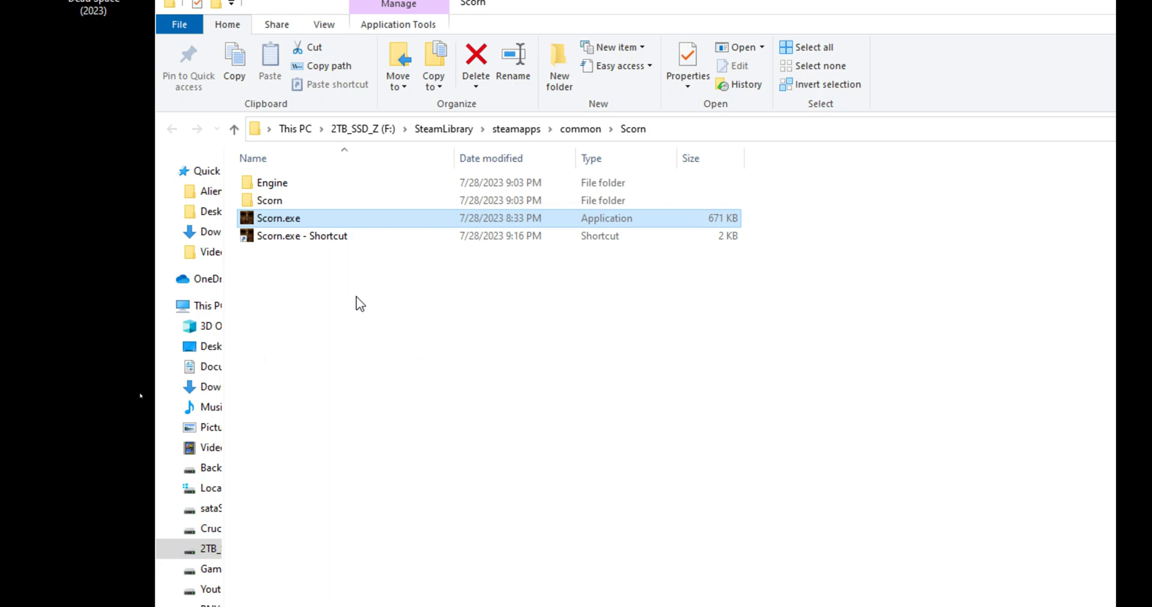
Open the properties of the Scorn.exe shortcut and examine its full target path up to the launch option
right_click(337, 243)
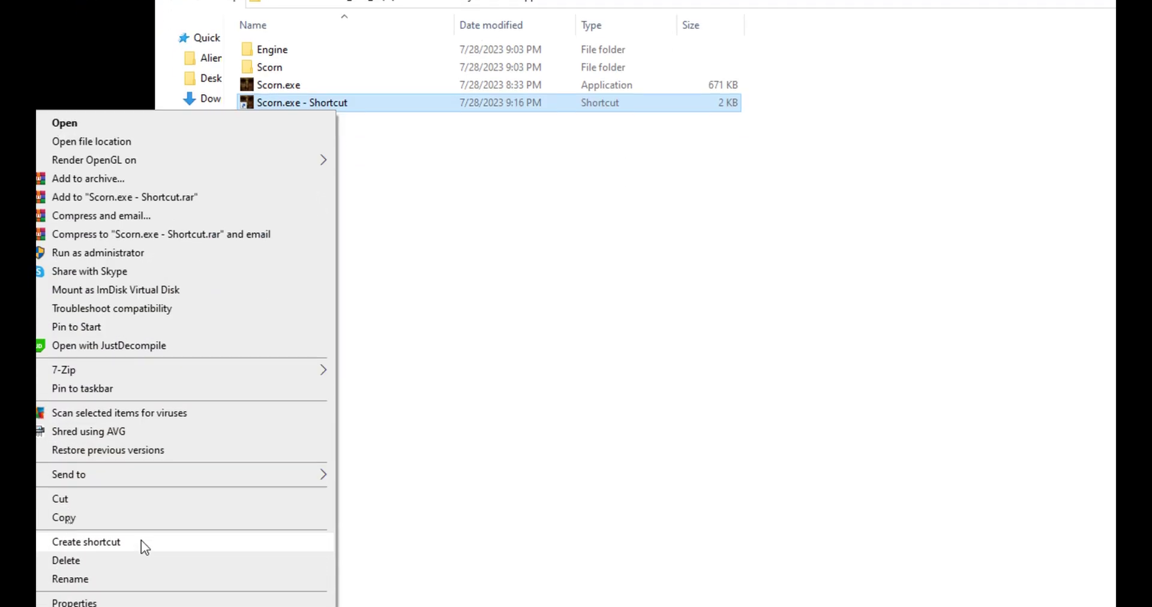
left_click(108, 602)
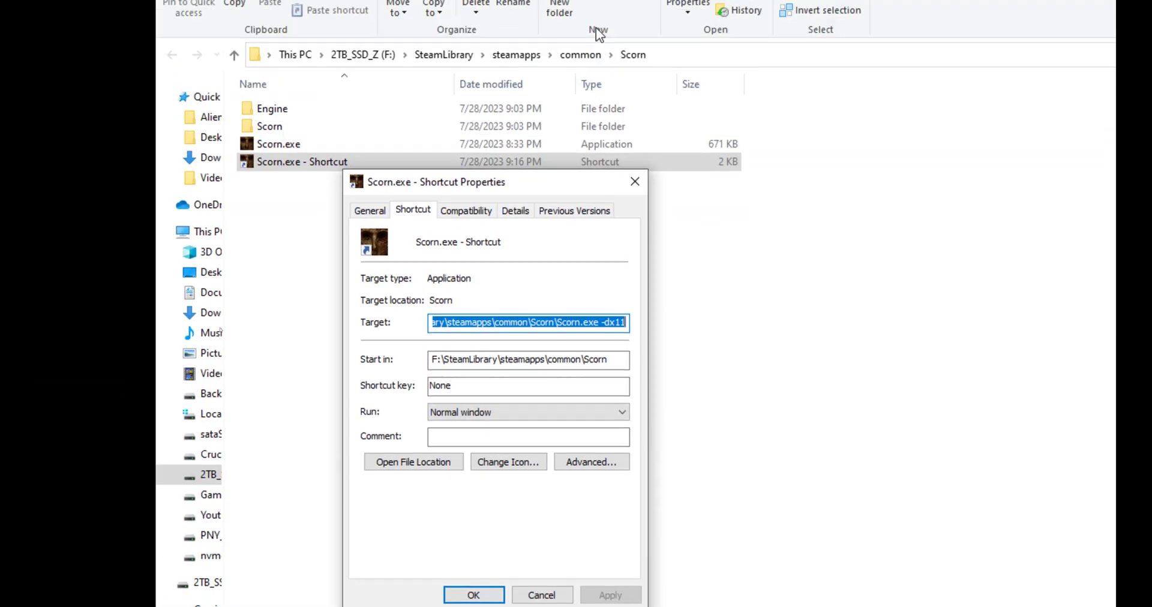
left_click_drag(463, 333, 218, 330)
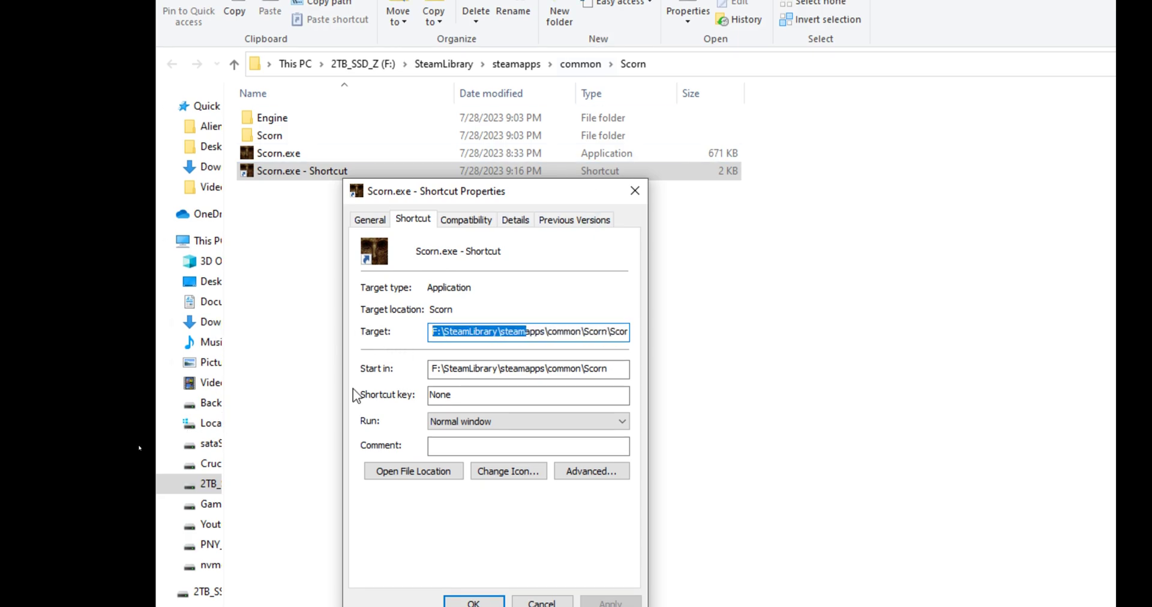
left_click_drag(544, 333, 718, 329)
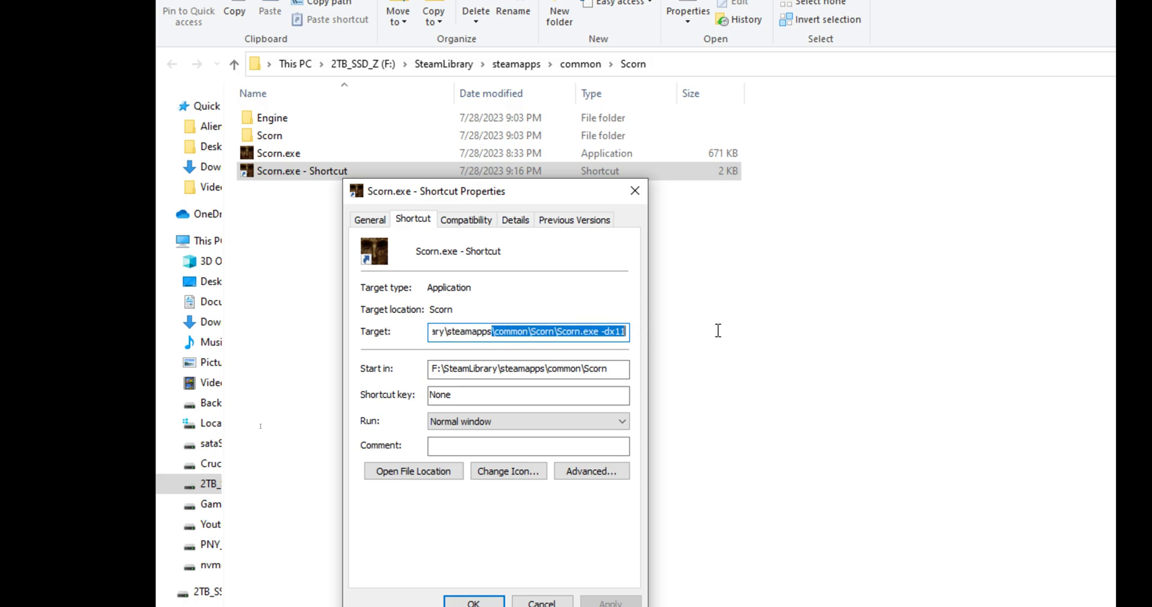
left_click(598, 333)
left_click_drag(598, 333, 1091, 342)
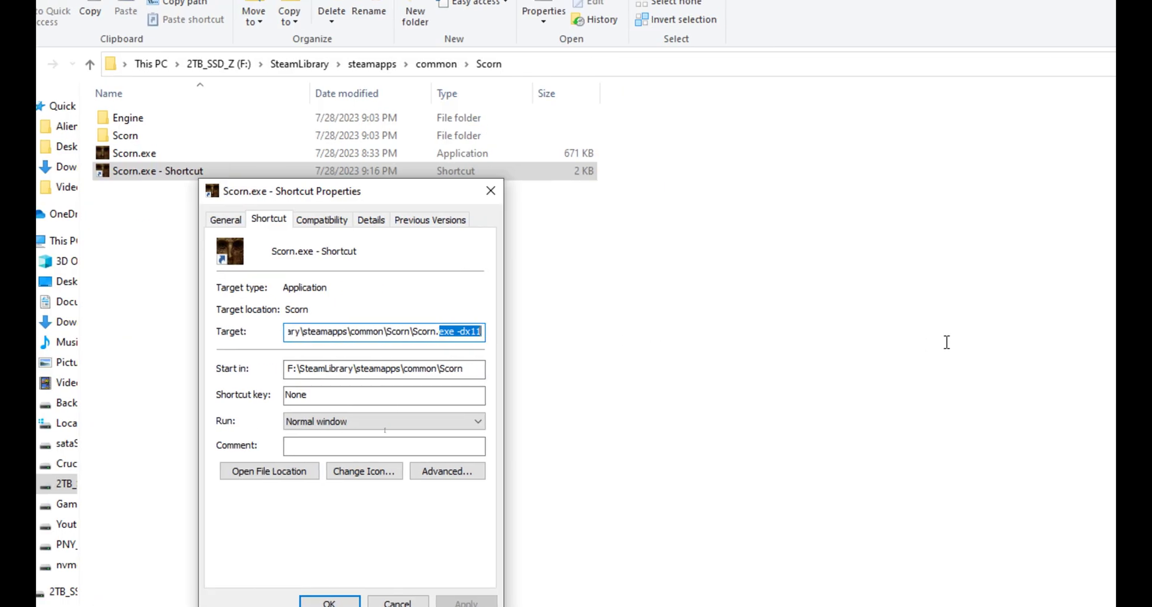
Remove the launch option from the shortcut's target, re-enter -dx11 after Scorn.exe, and save the shortcut properties
left_click(480, 329)
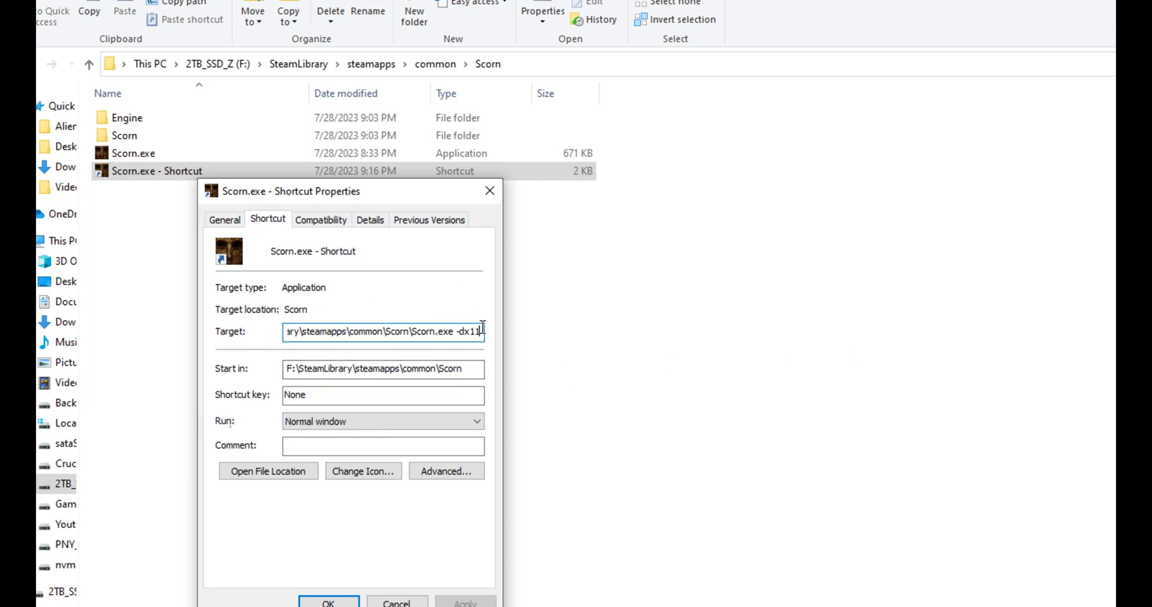
key("BackSpace")
key("BackSpace")
key("BackSpace")
key("BackSpace")
key("BackSpace")
key("BackSpace")
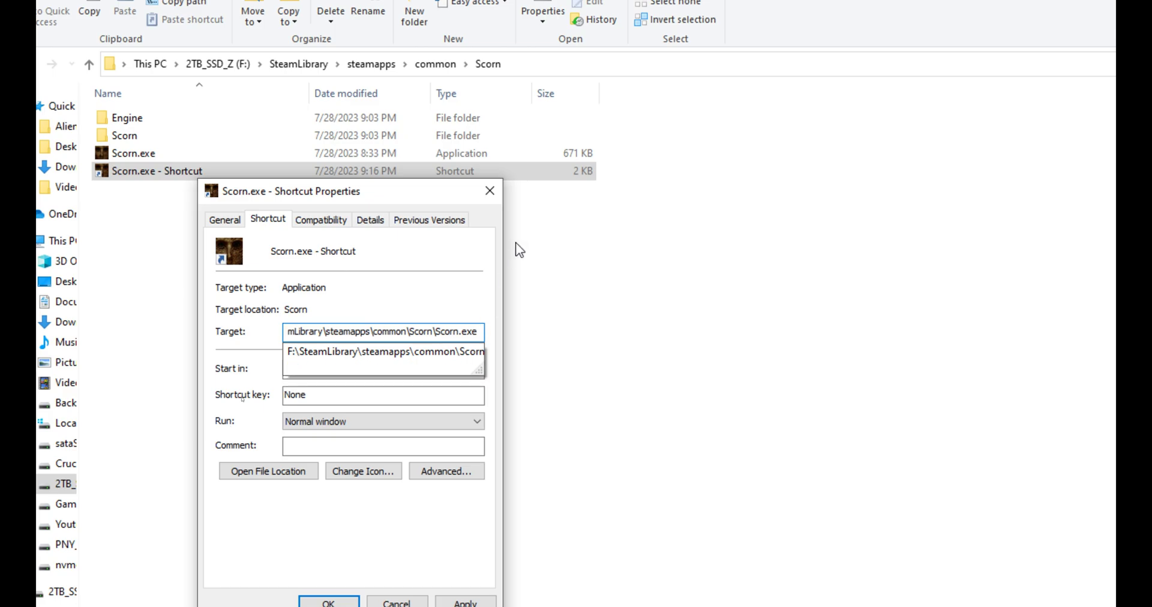
type("-dx11")
left_click(489, 558)
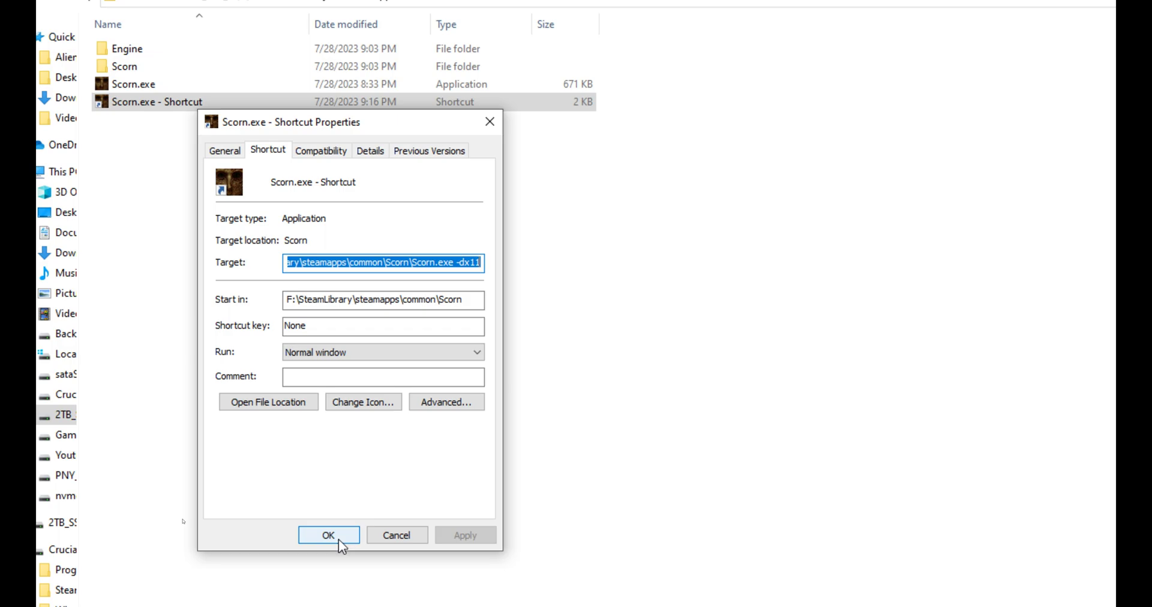
left_click(338, 539)
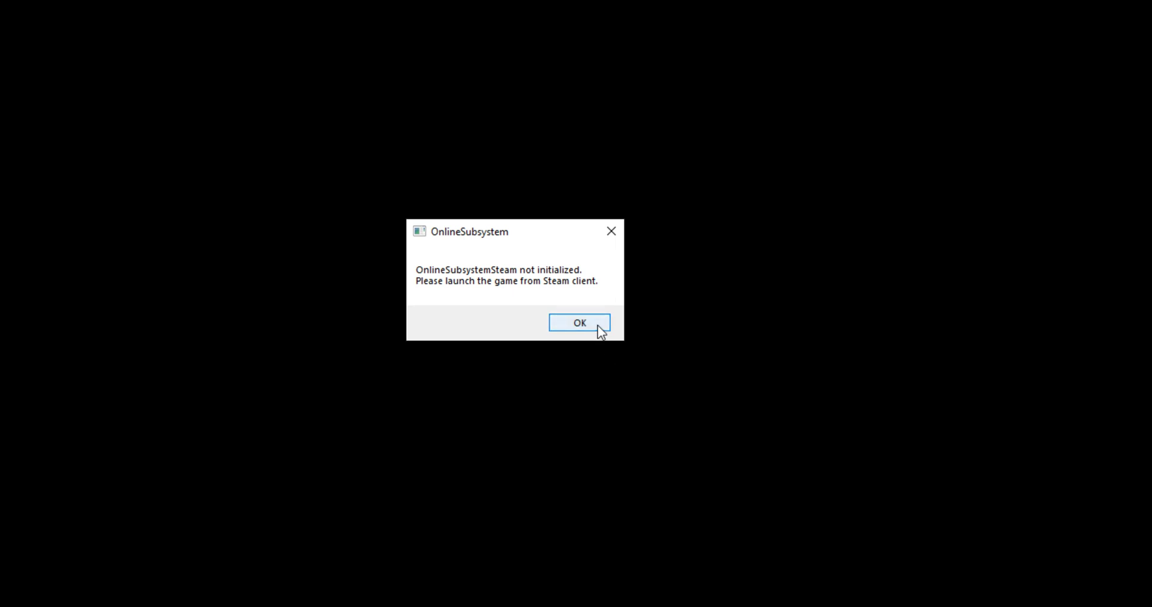
Dismiss the OnlineSubsystem message, launch Scorn from the Steam client and continue the slot 01 game
left_click(597, 325)
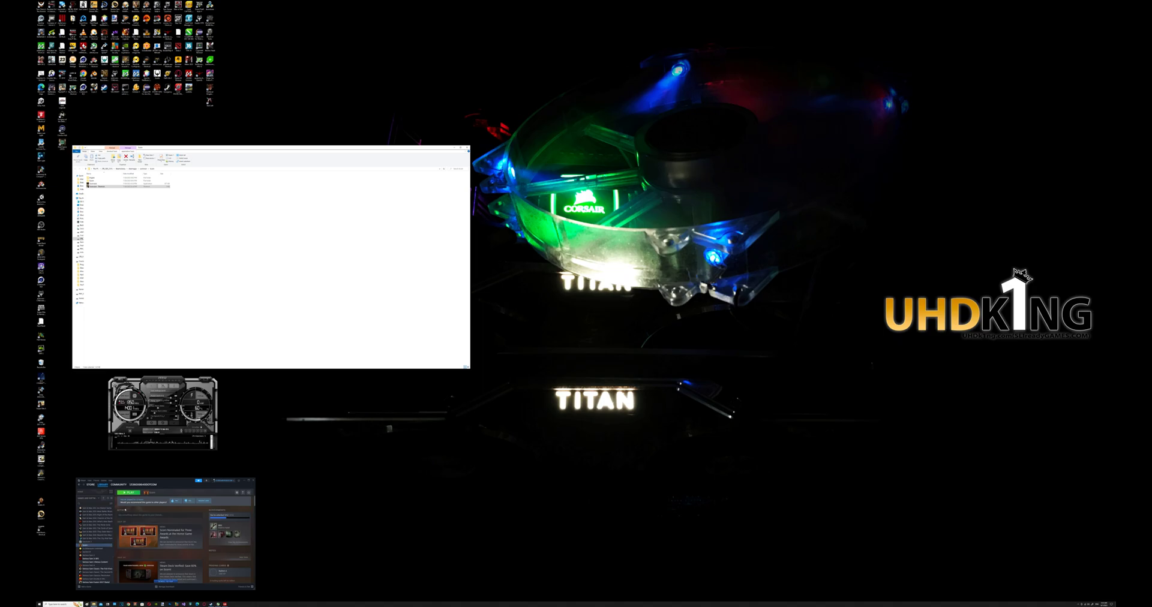
left_click(126, 492)
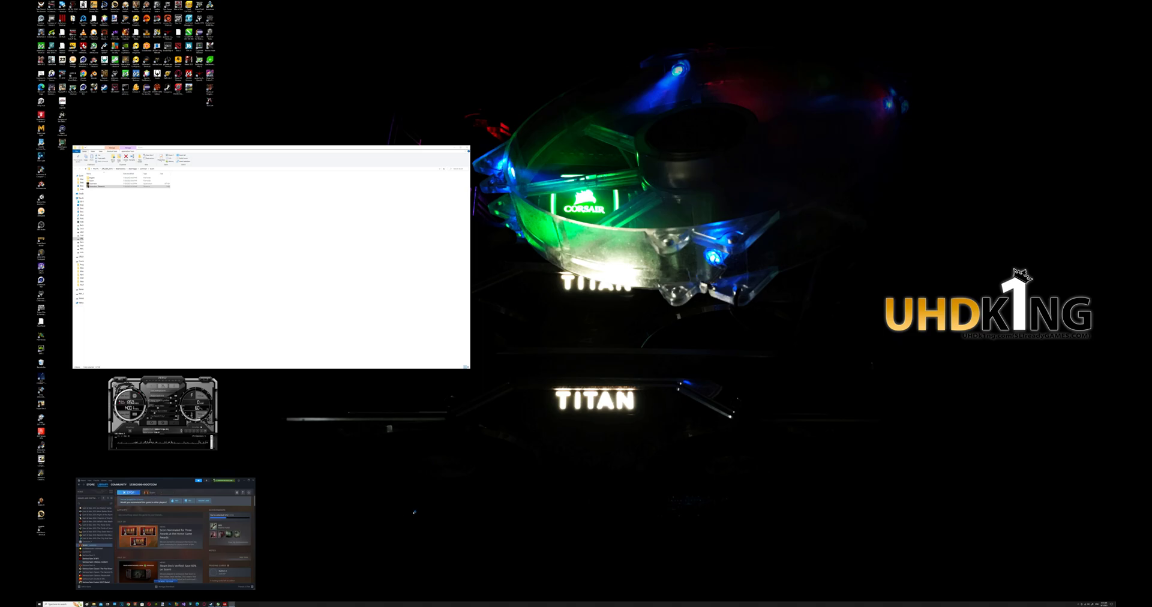
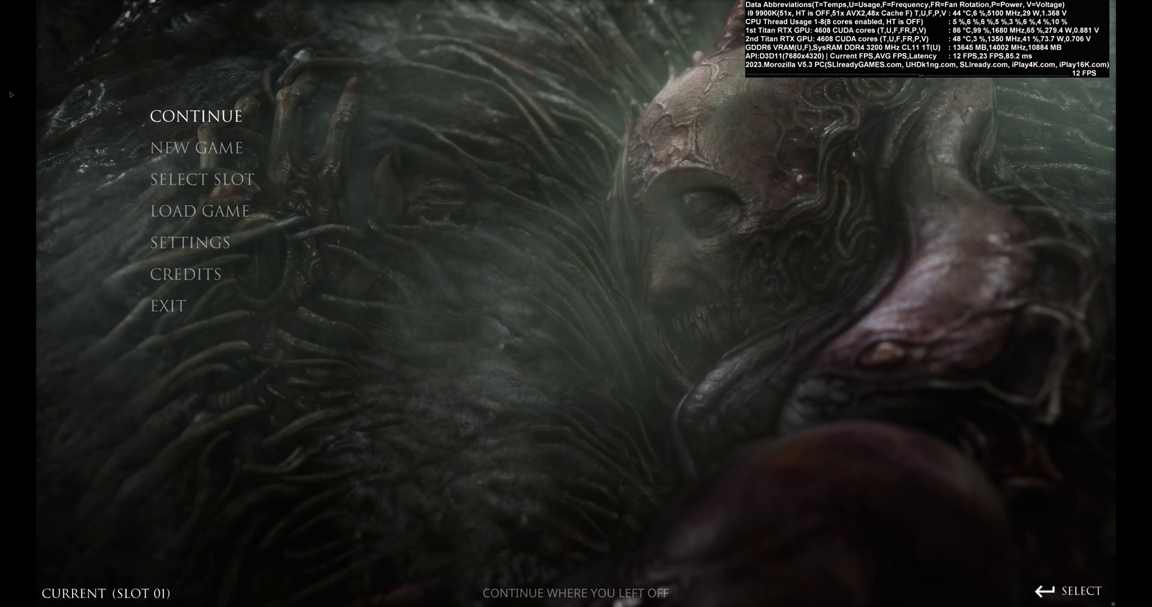
key("Return")
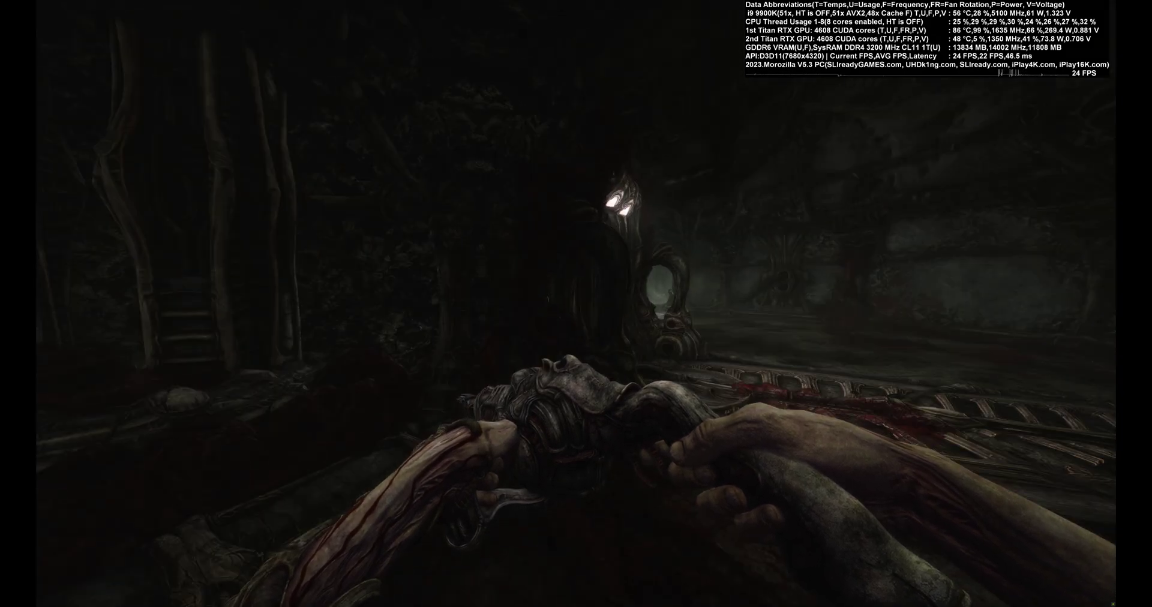
key("w")
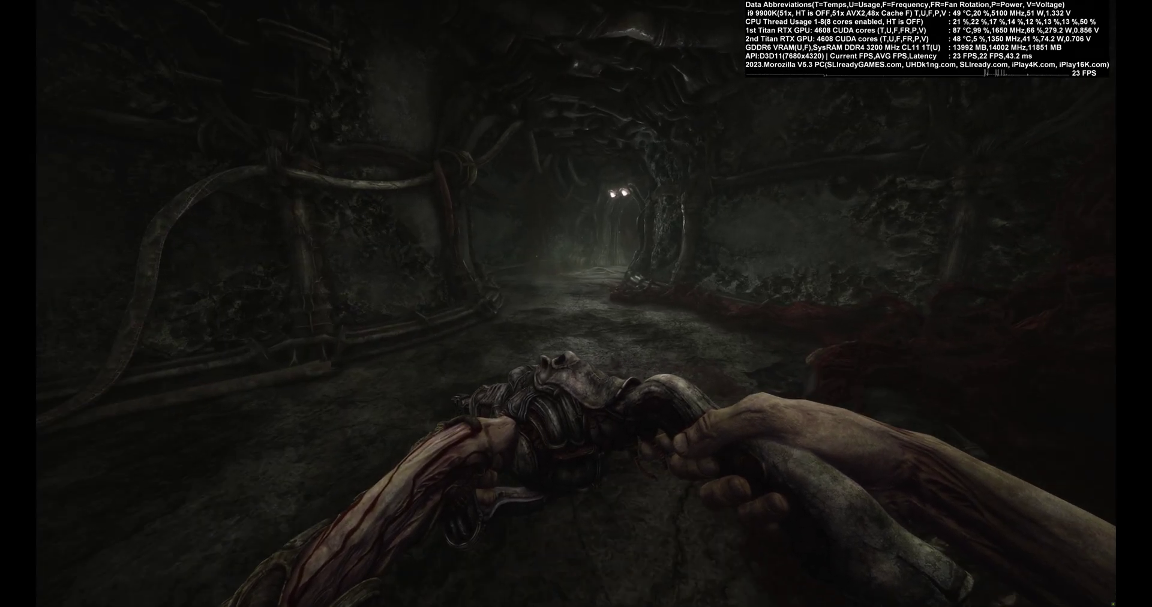
key("w")
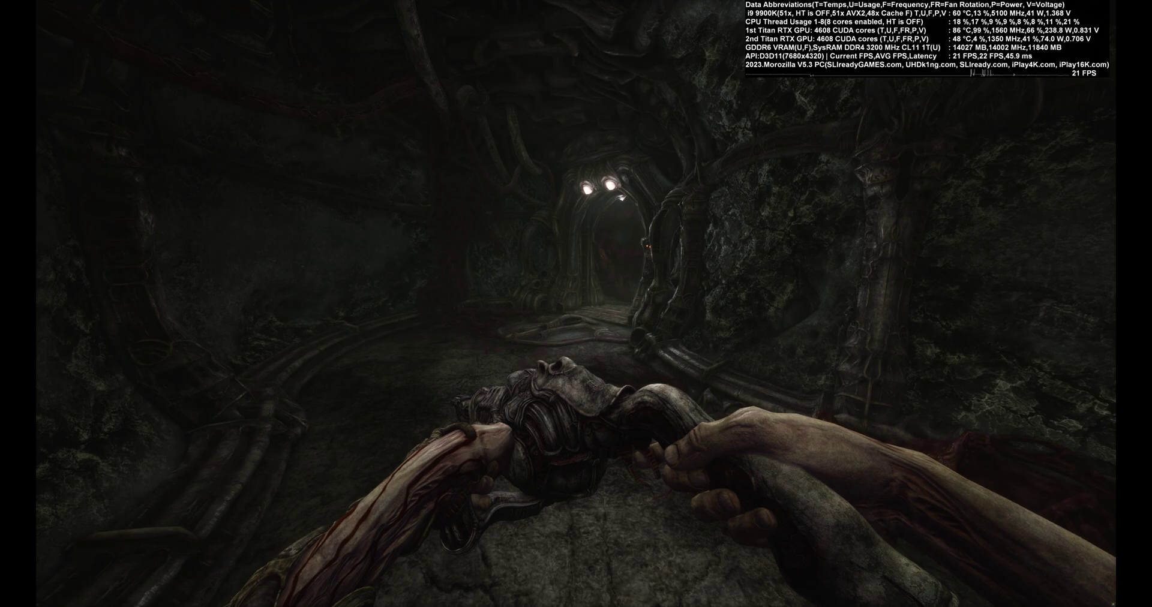
key("w")
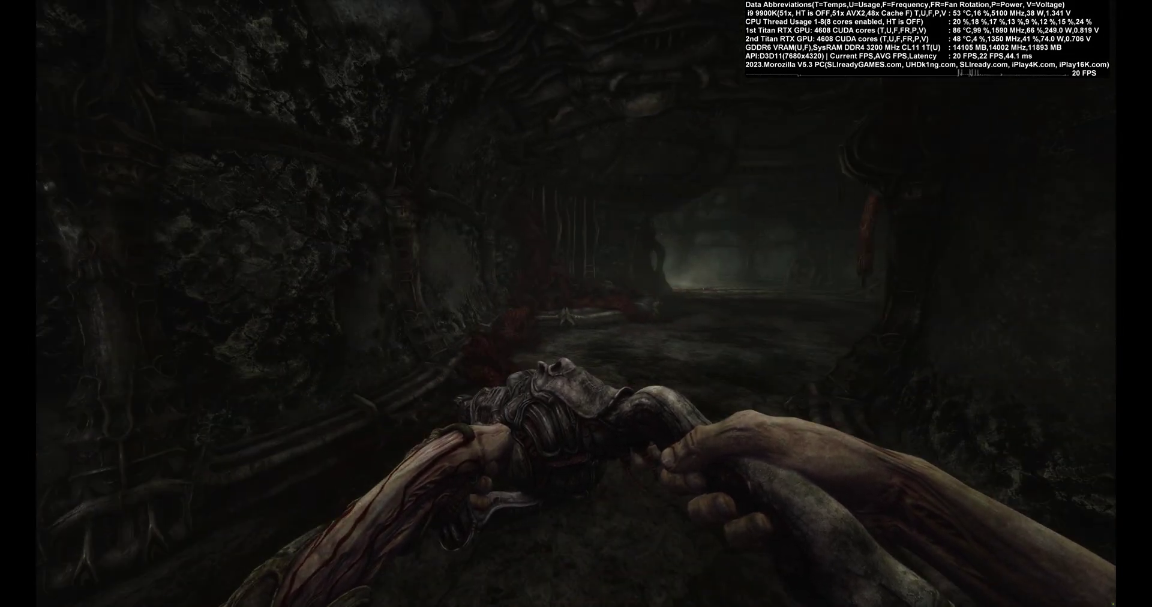
key("w")
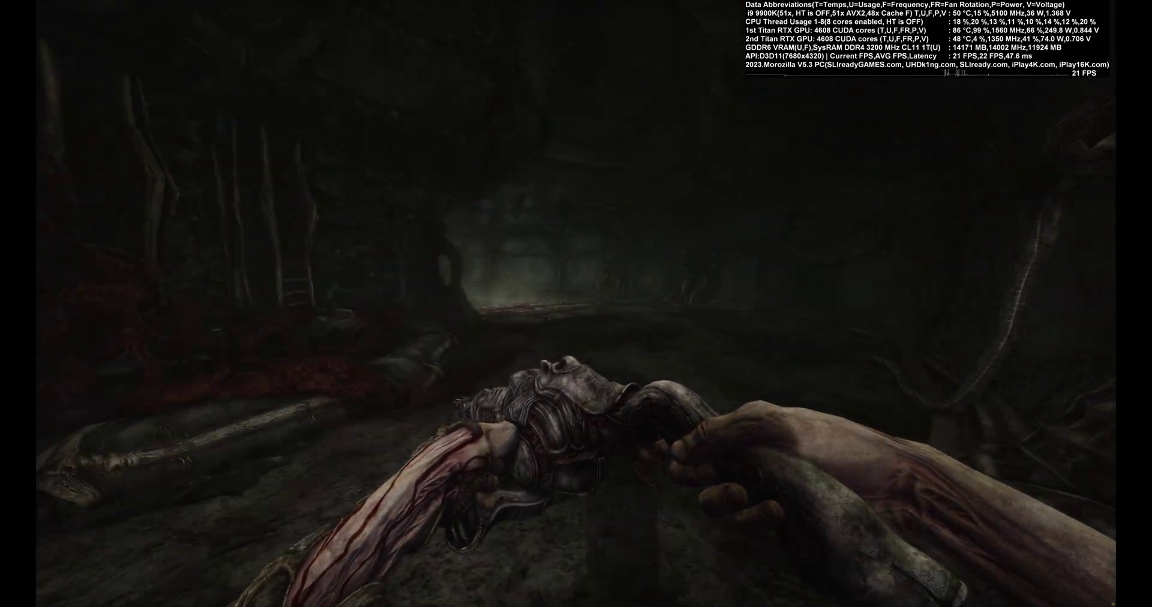
key("w")
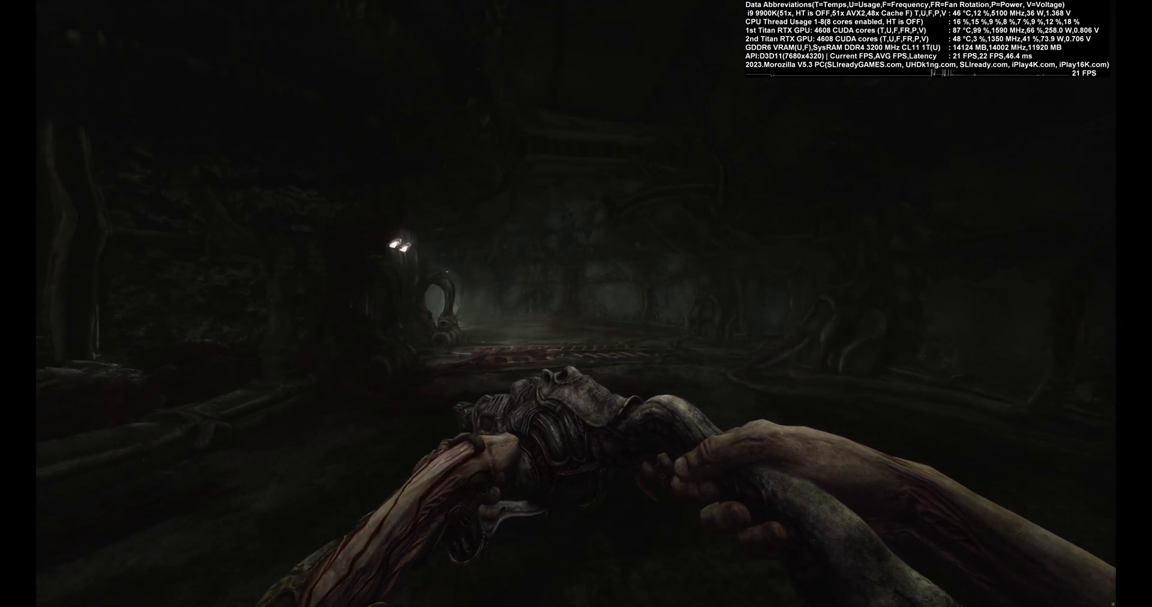
key("w")
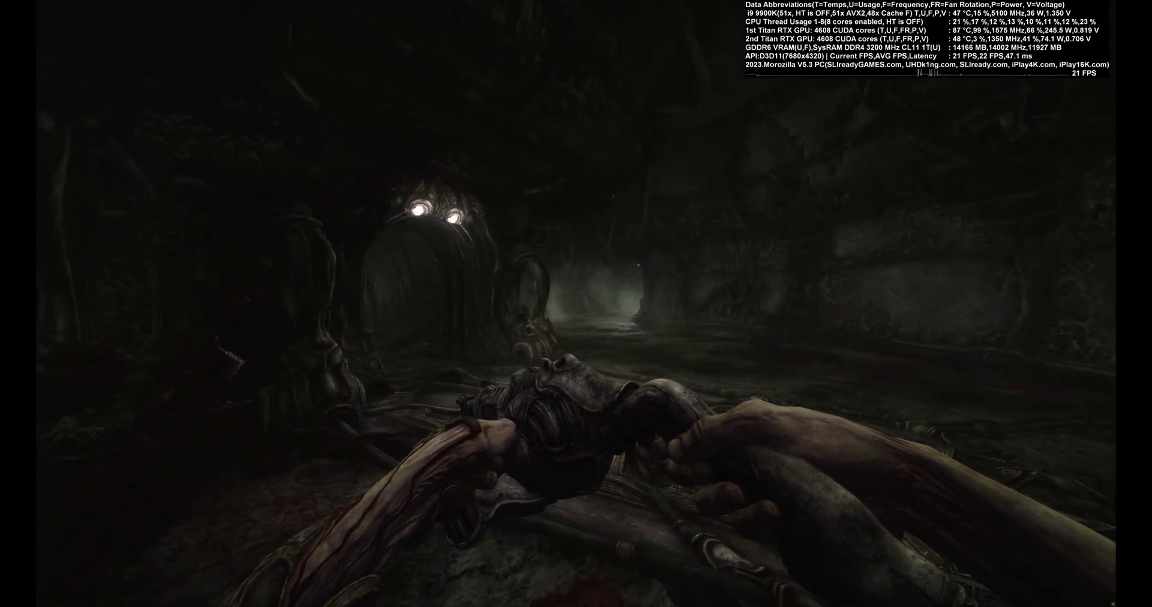
key("w")
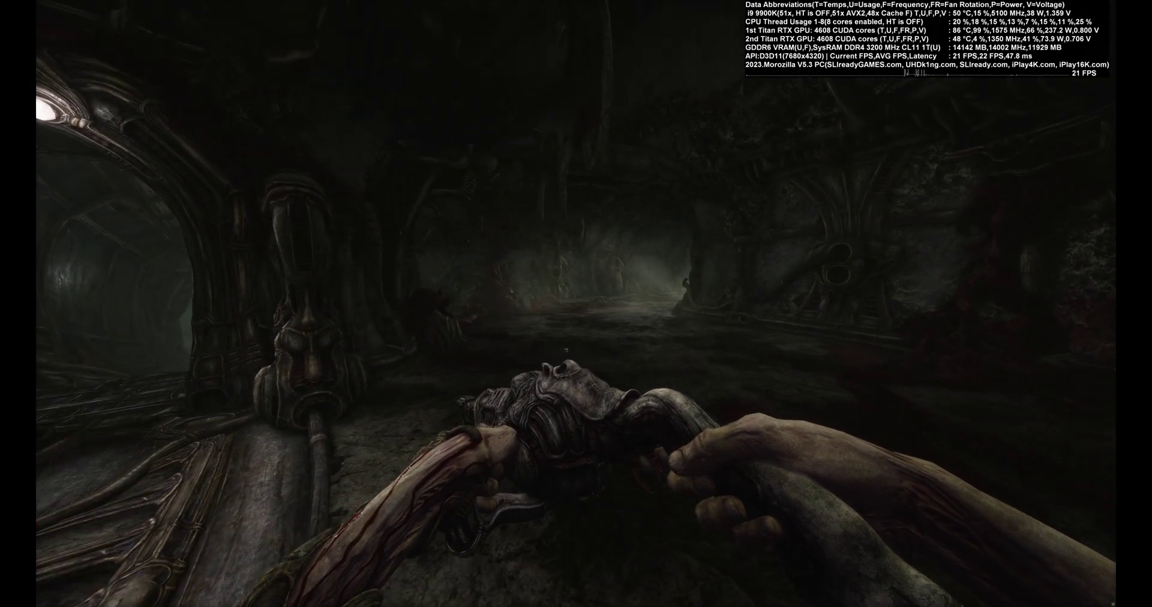
key("w")
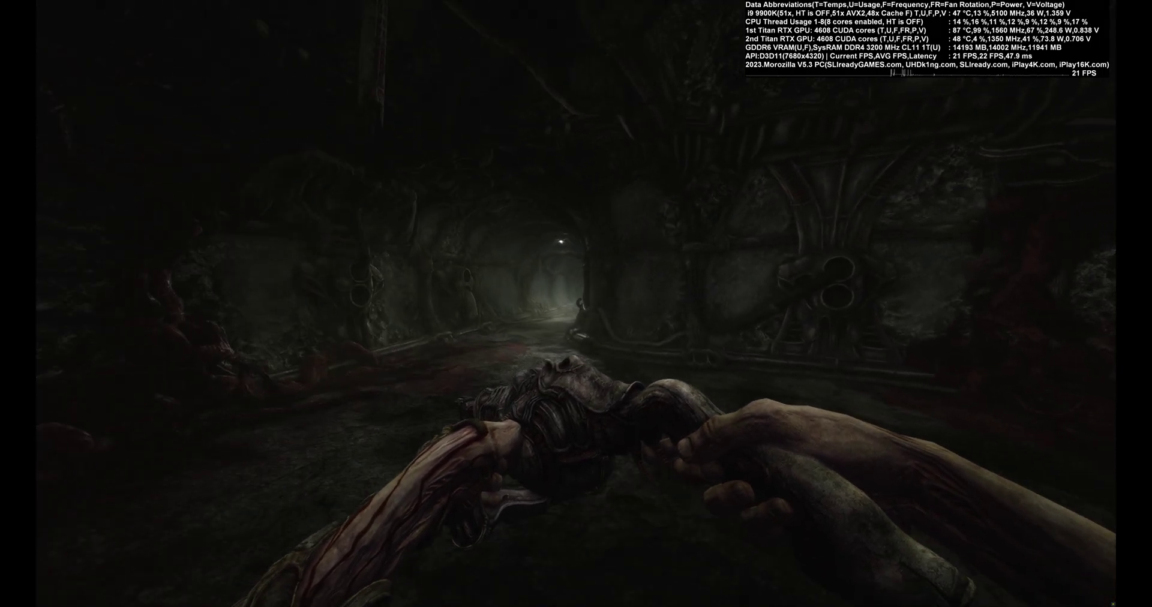
key("w")
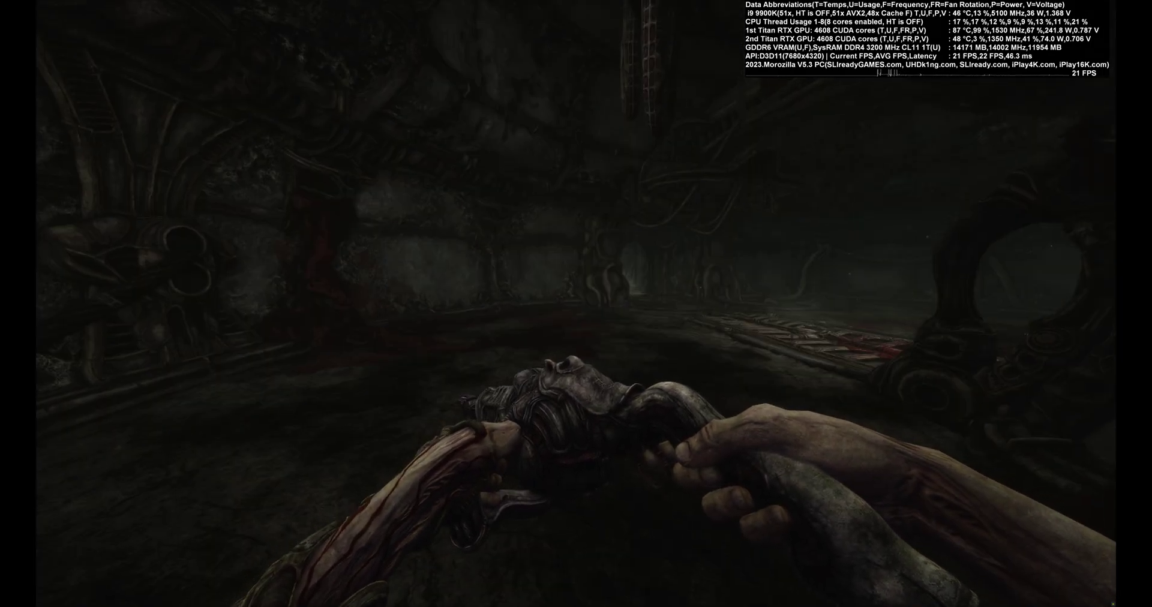
key("w")
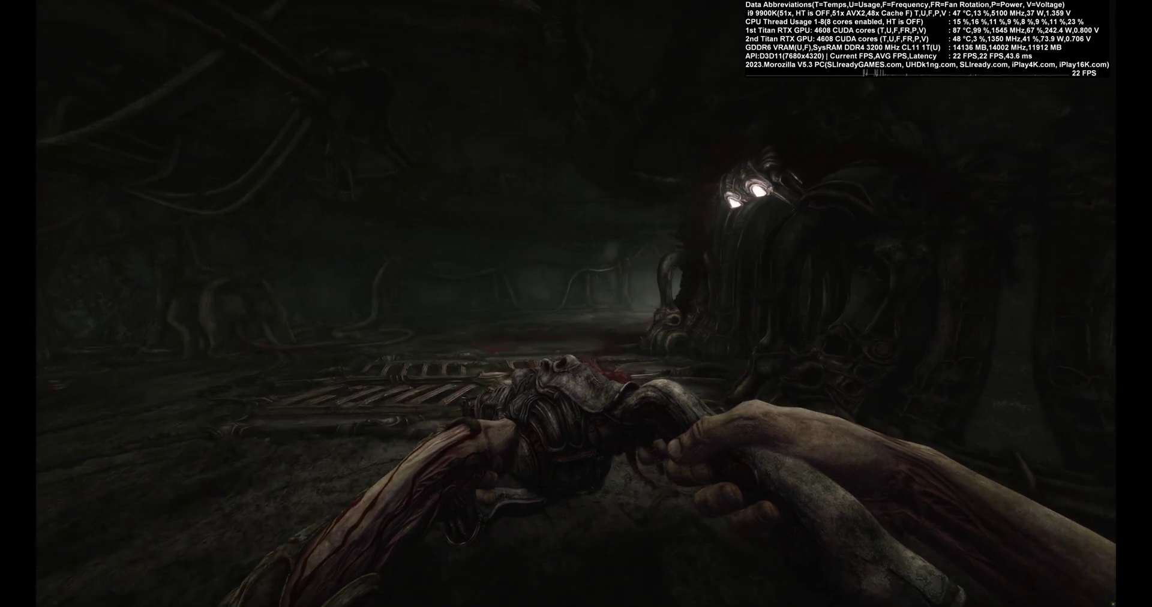
Walk through Scorn's dark tunnels and examine the frame rate, GPU usage and graphics API in the performance overlay
key("w")
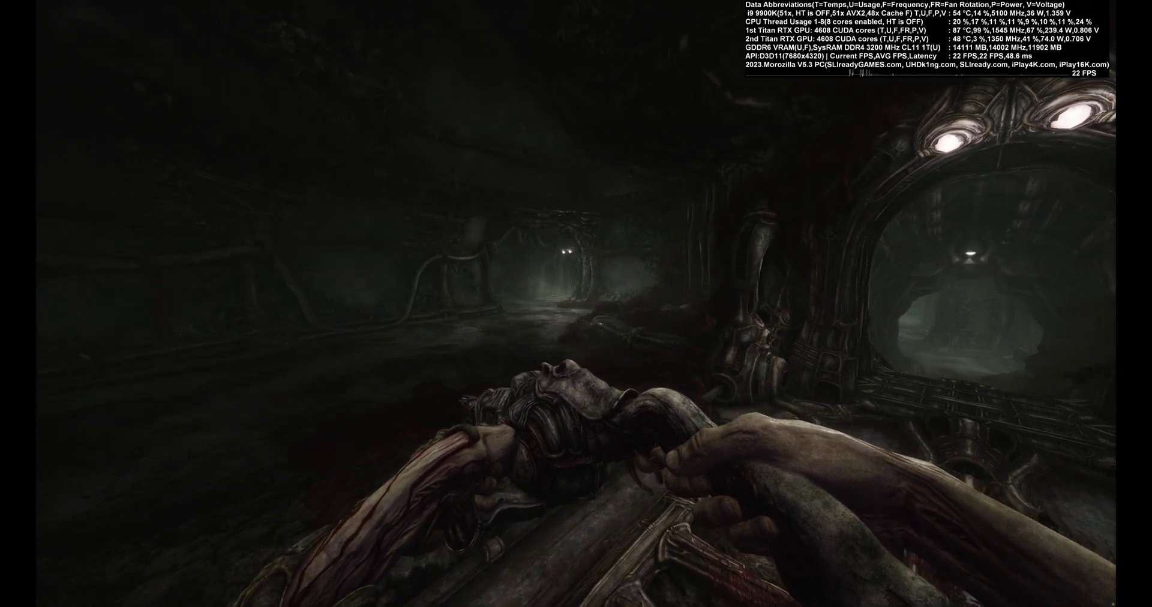
key("w")
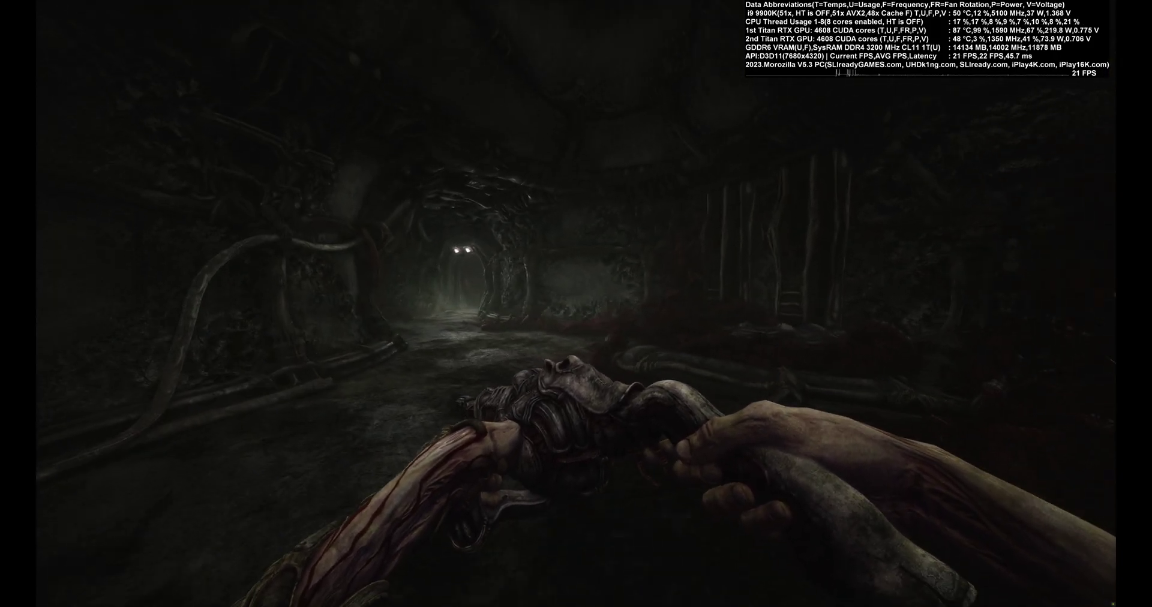
key("w")
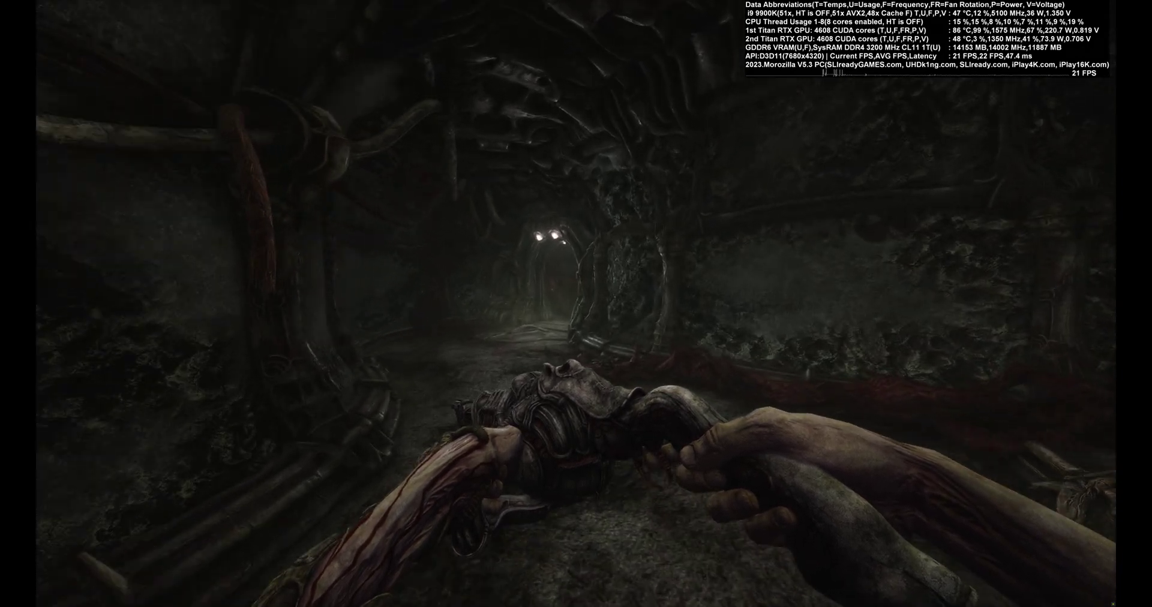
key("w")
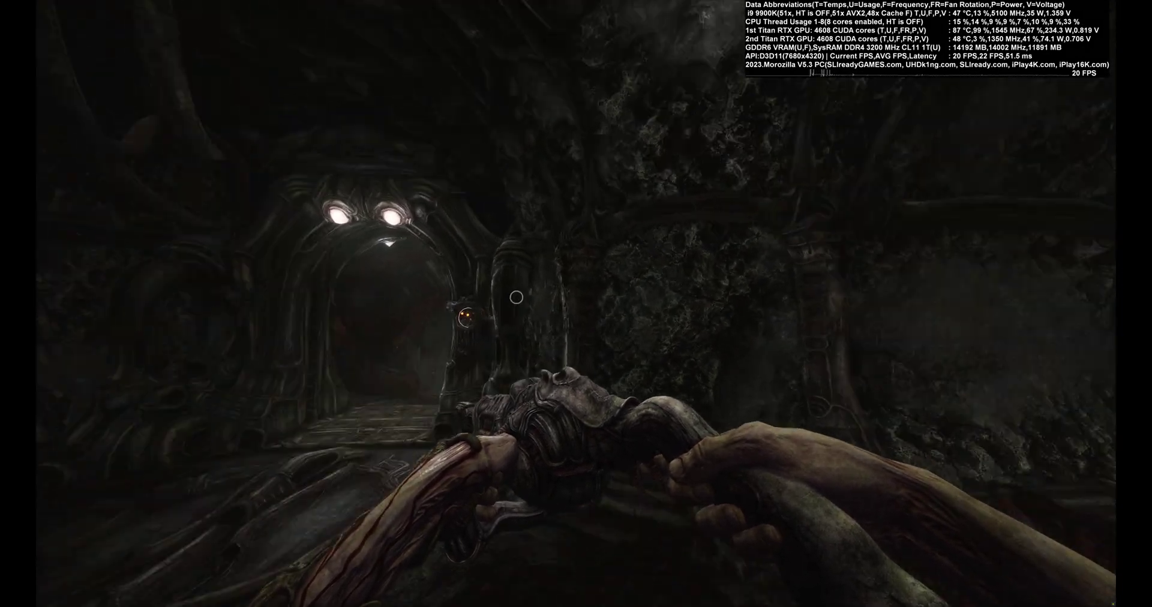
key("w")
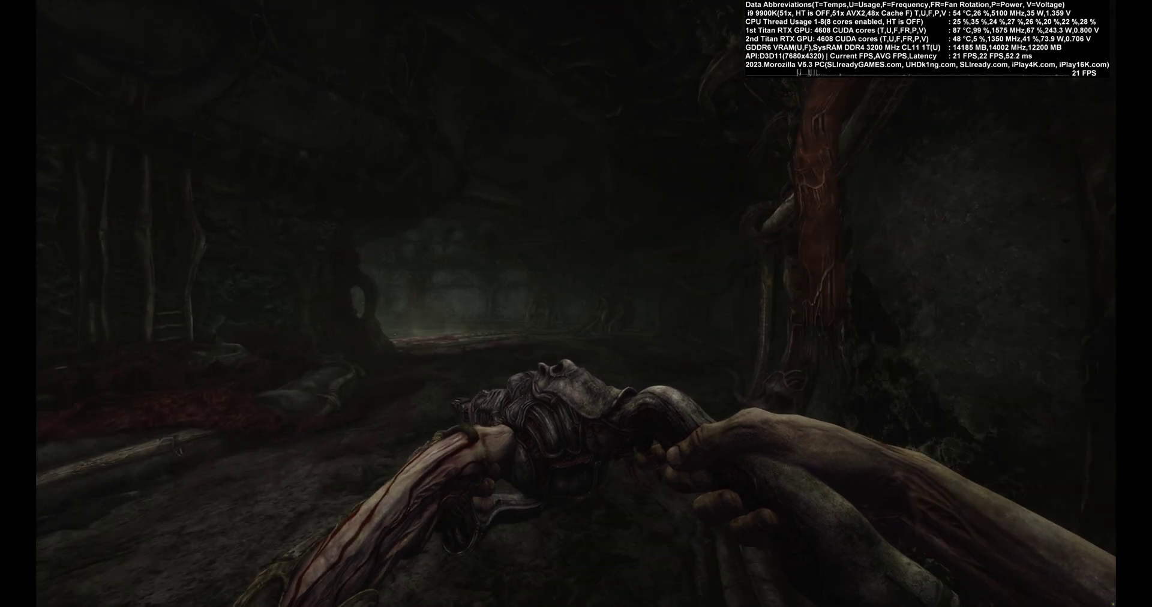
key("w")
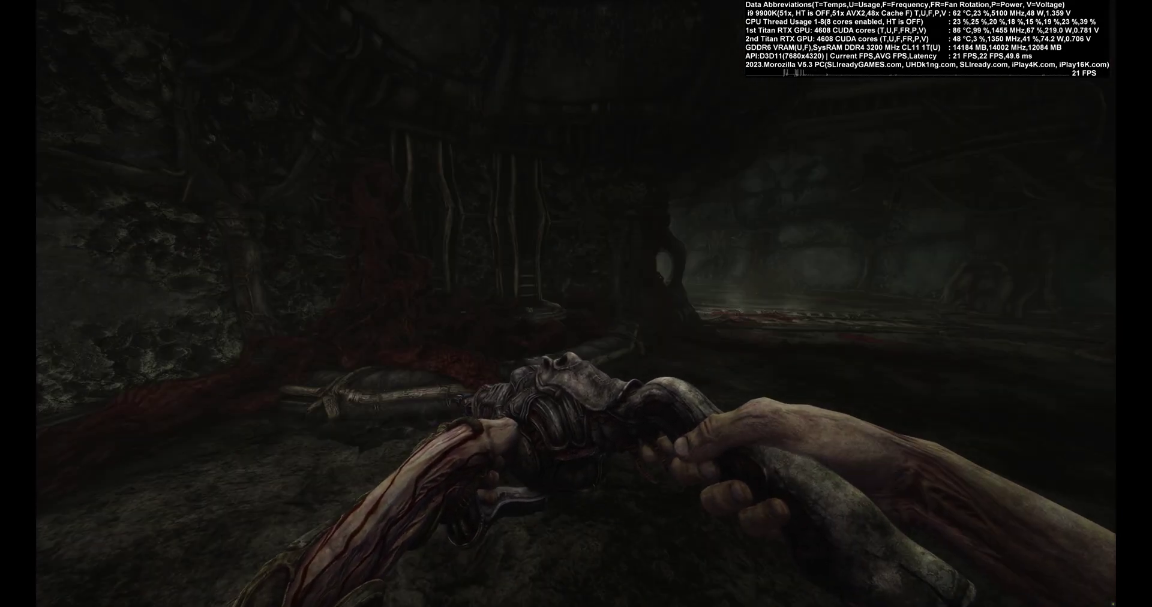
key("w")
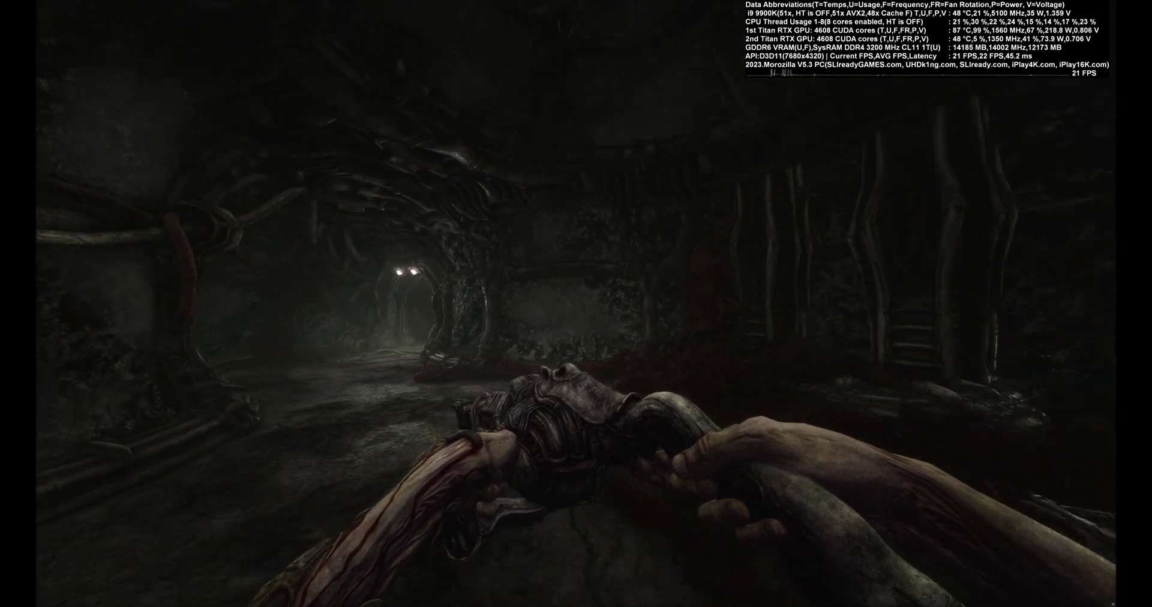
key("w")
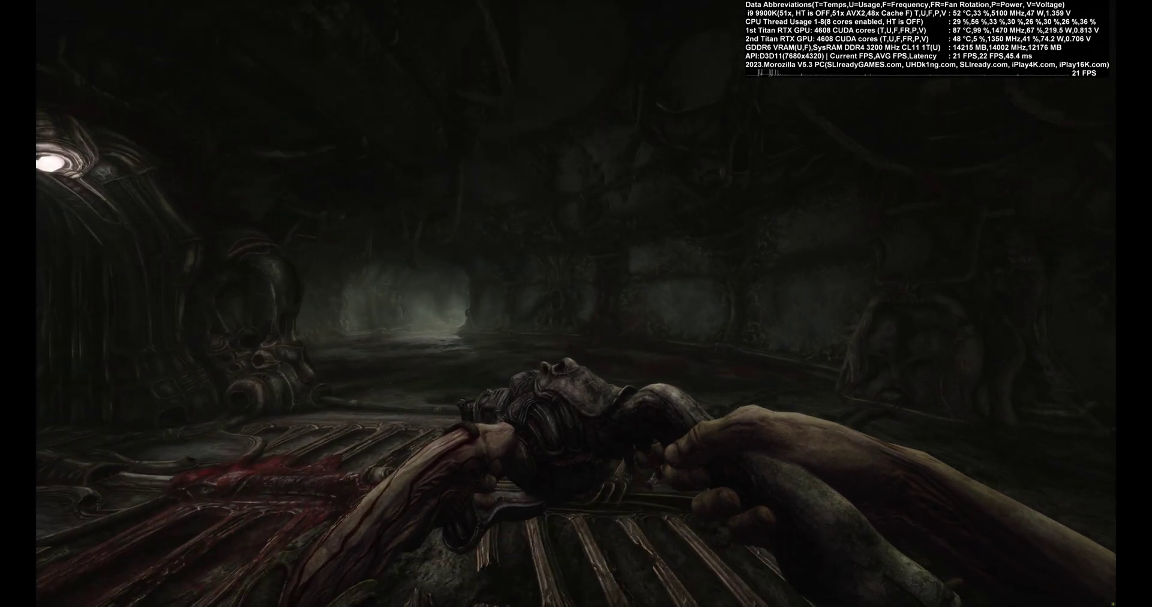
key("w")
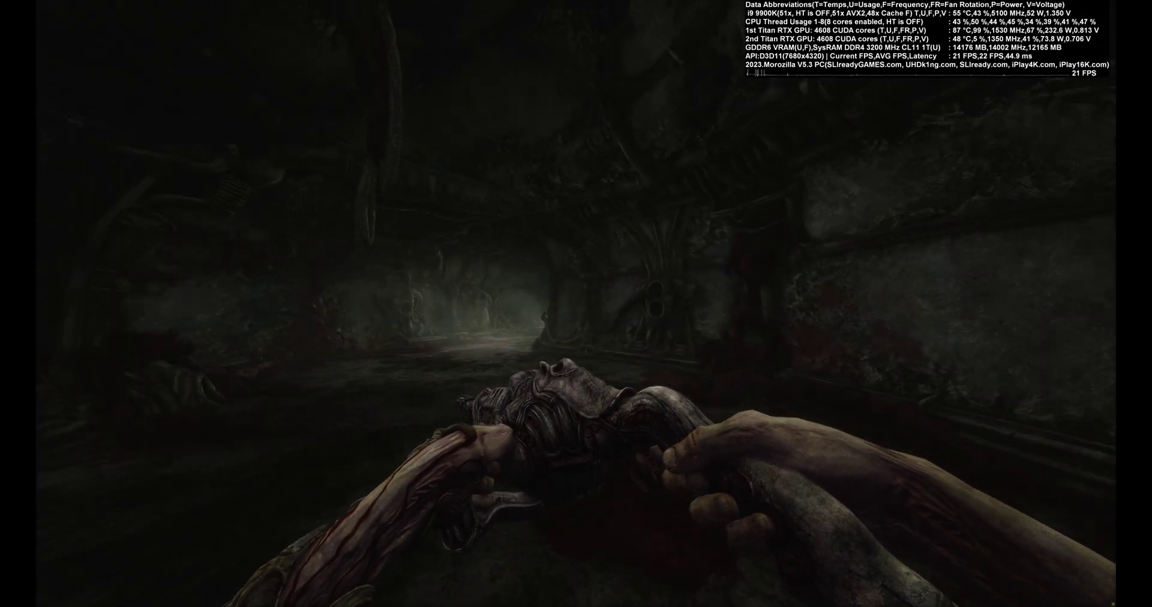
key("w")
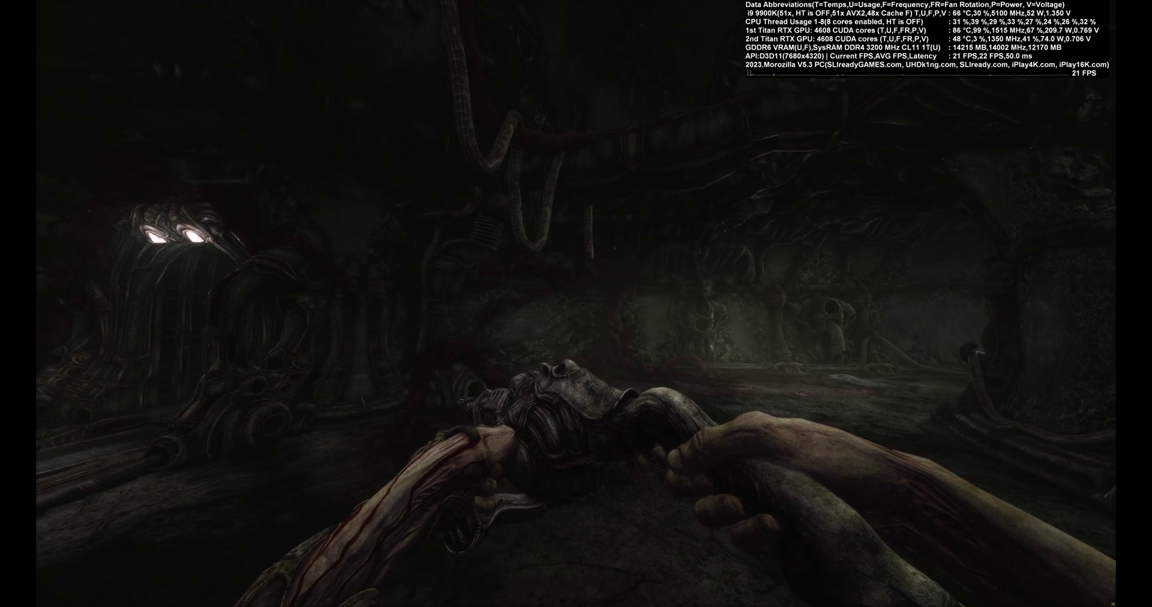
right_click(576, 303)
key("w")
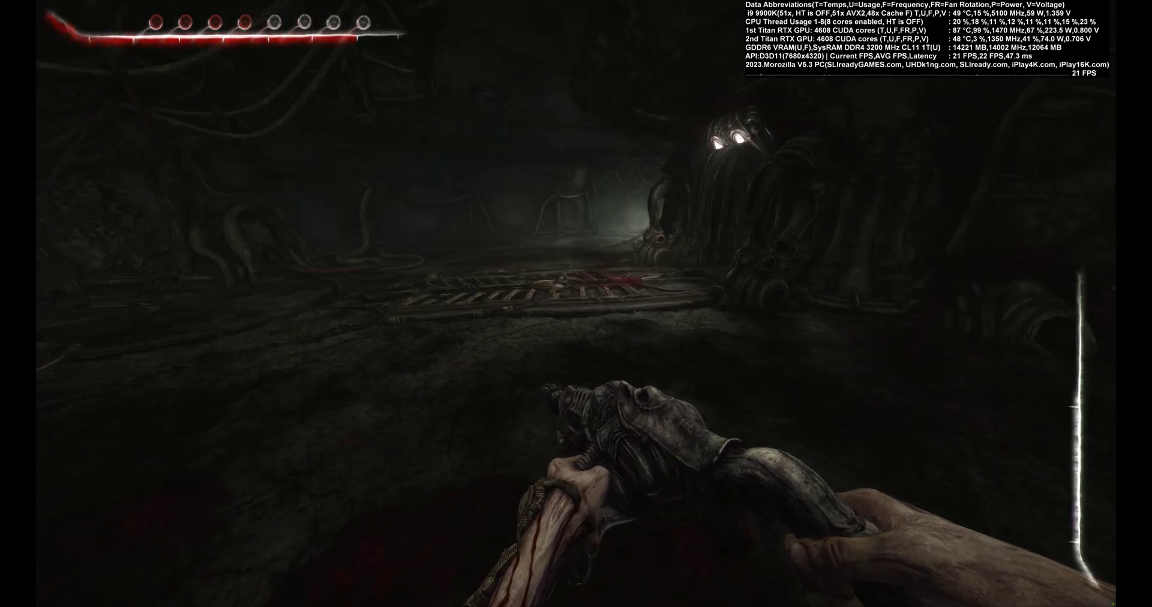
key("w")
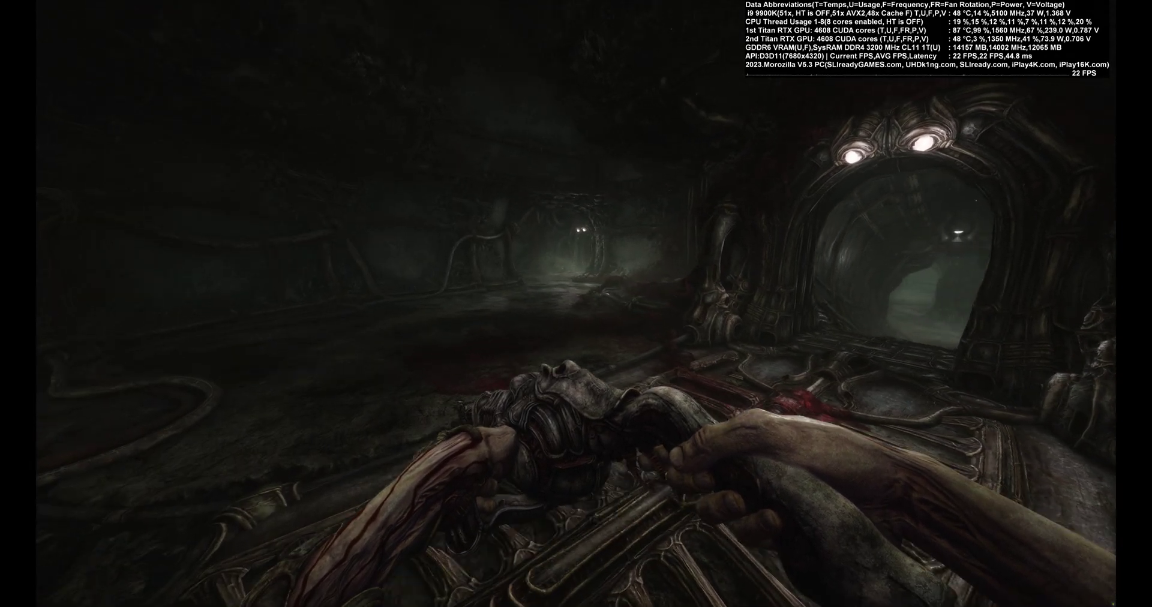
key("w")
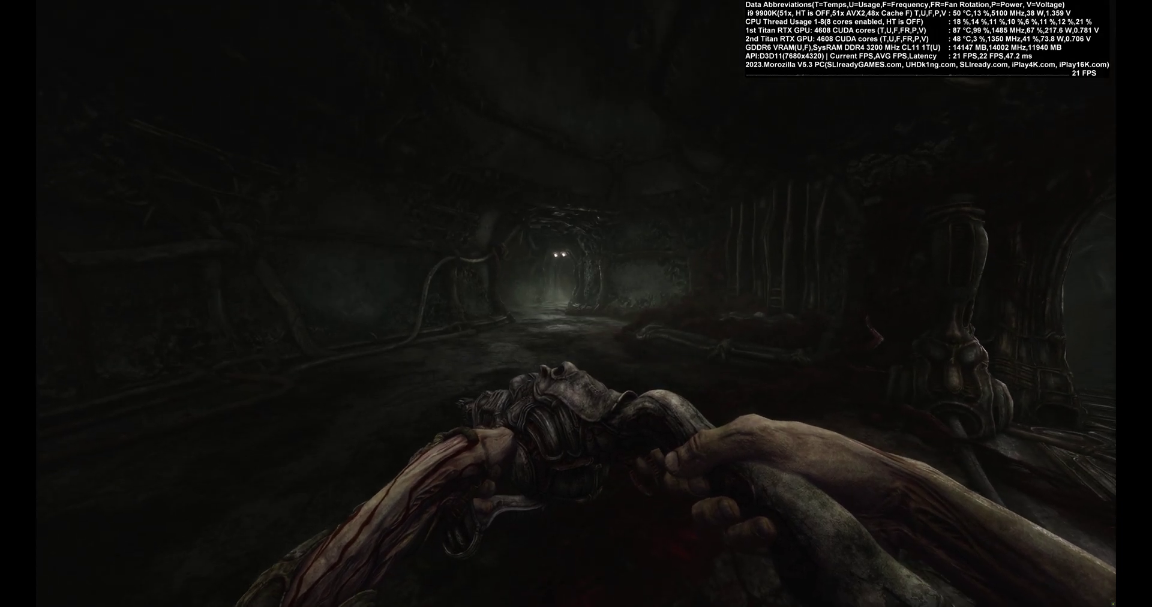
Quit Scorn to the desktop and close the game's folder window
key("Escape")
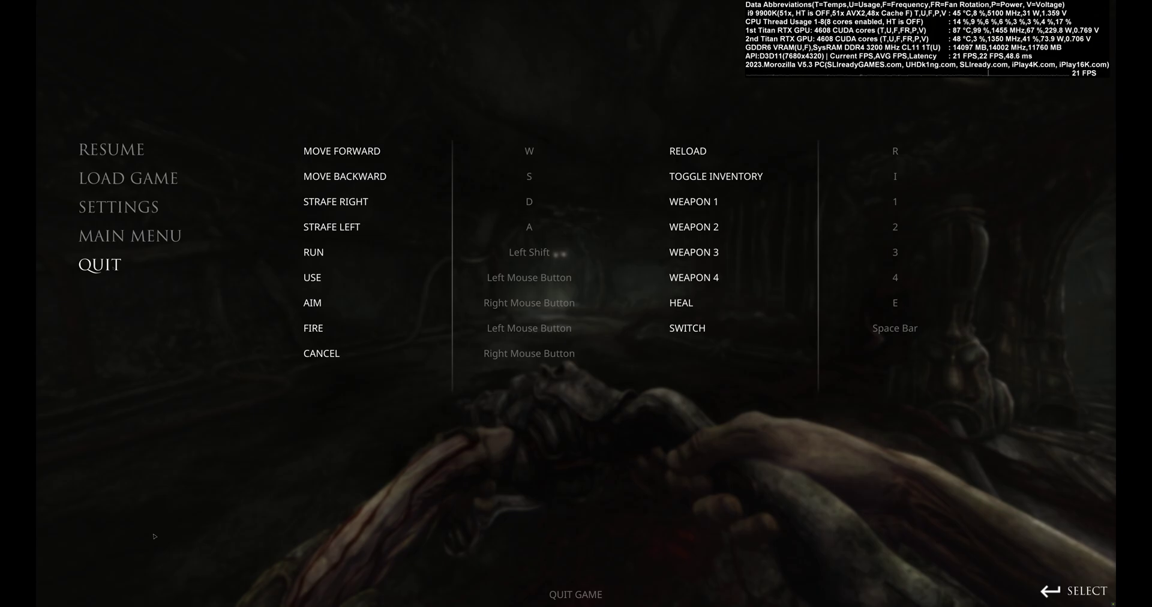
key("Return")
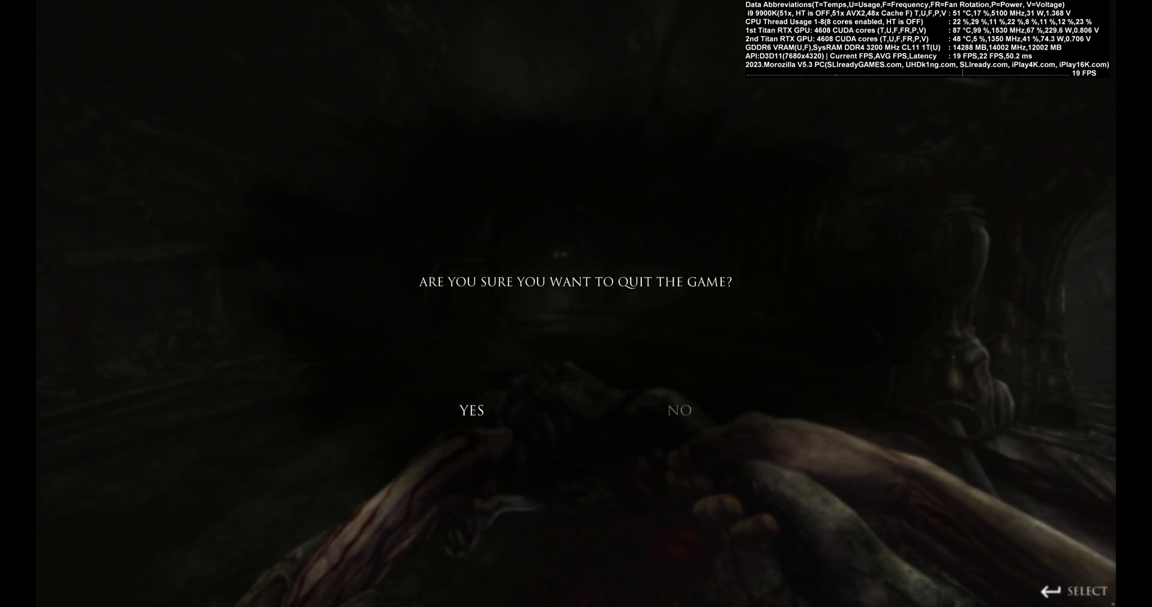
key("Return")
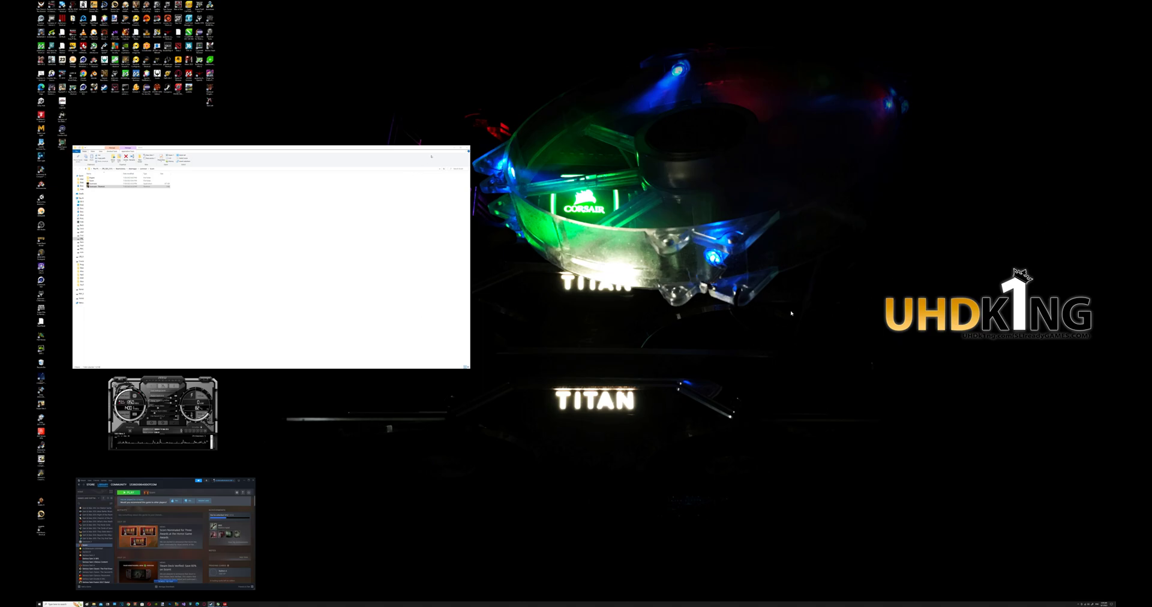
left_click(454, 148)
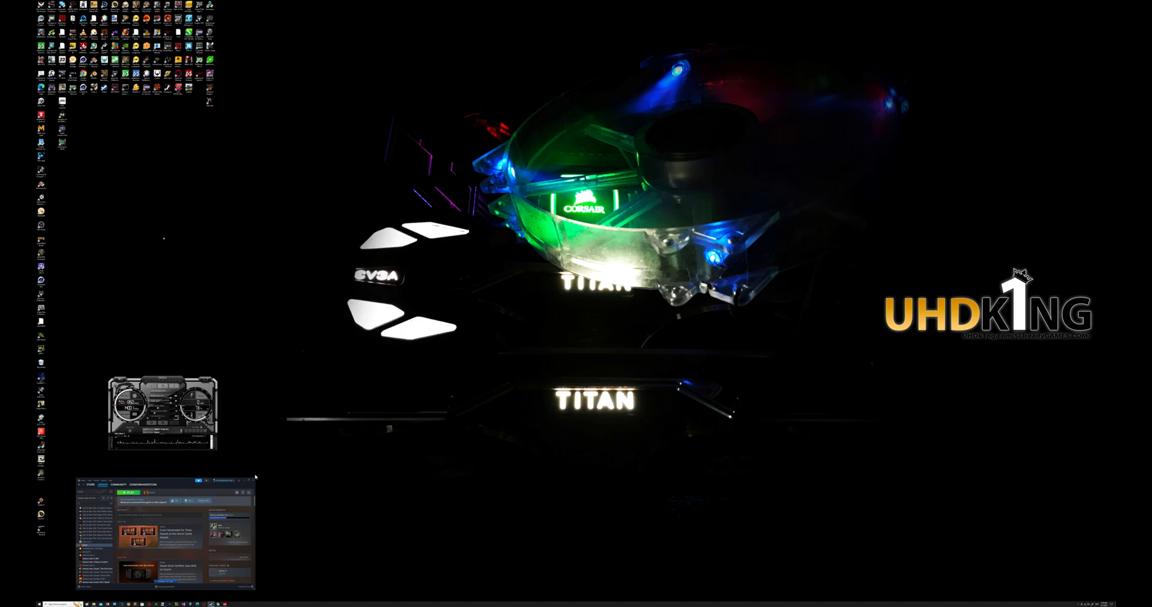
Open the NVIDIA Control Panel from the desktop and reposition its window above the hardware monitor gadget
right_click(148, 241)
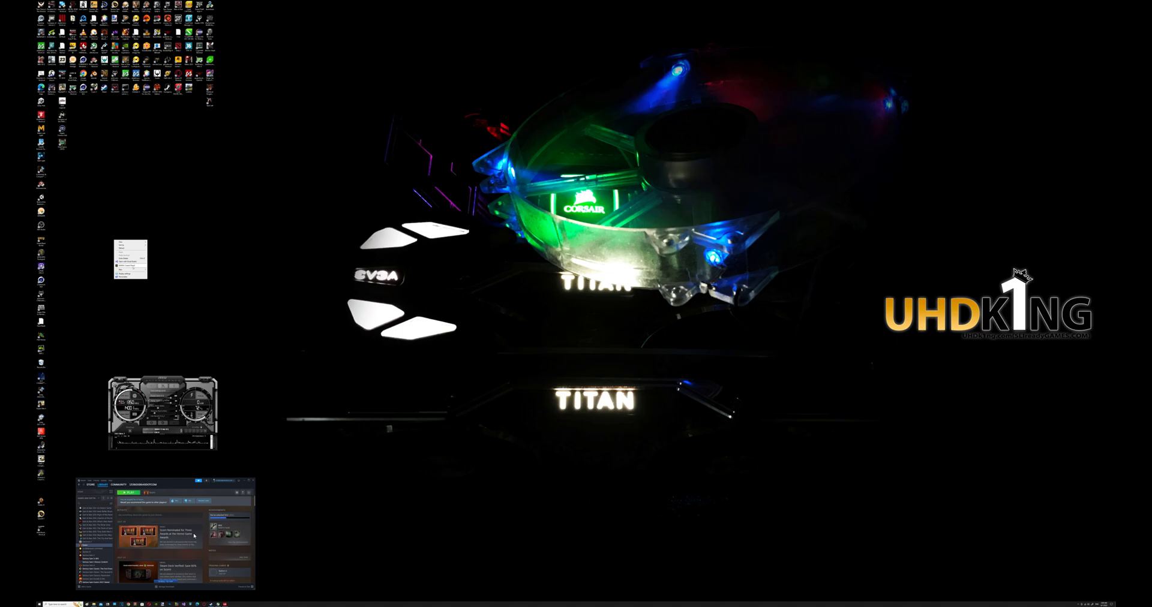
left_click(134, 267)
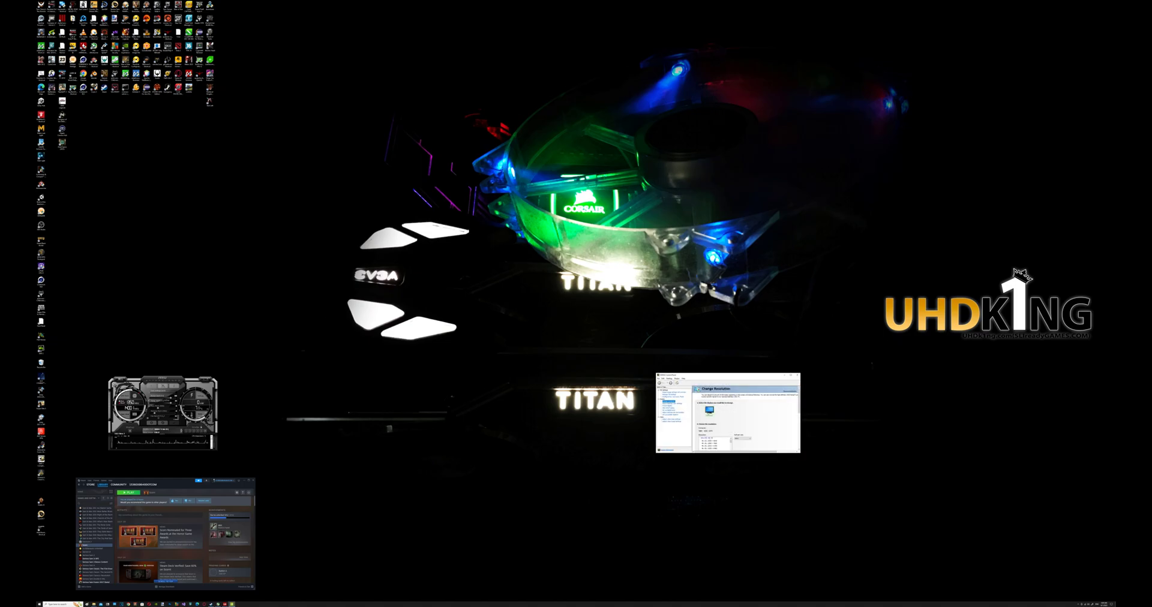
left_click_drag(768, 376, 213, 159)
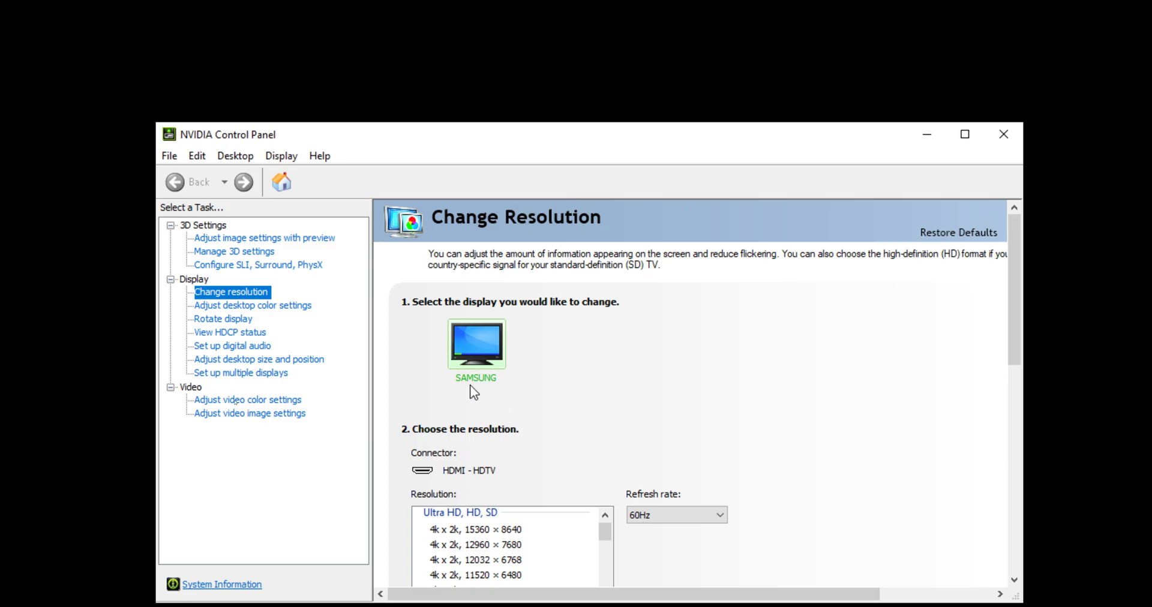
Examine the SLI configuration and the PhysX processor options in the NVIDIA Control Panel
left_click(303, 266)
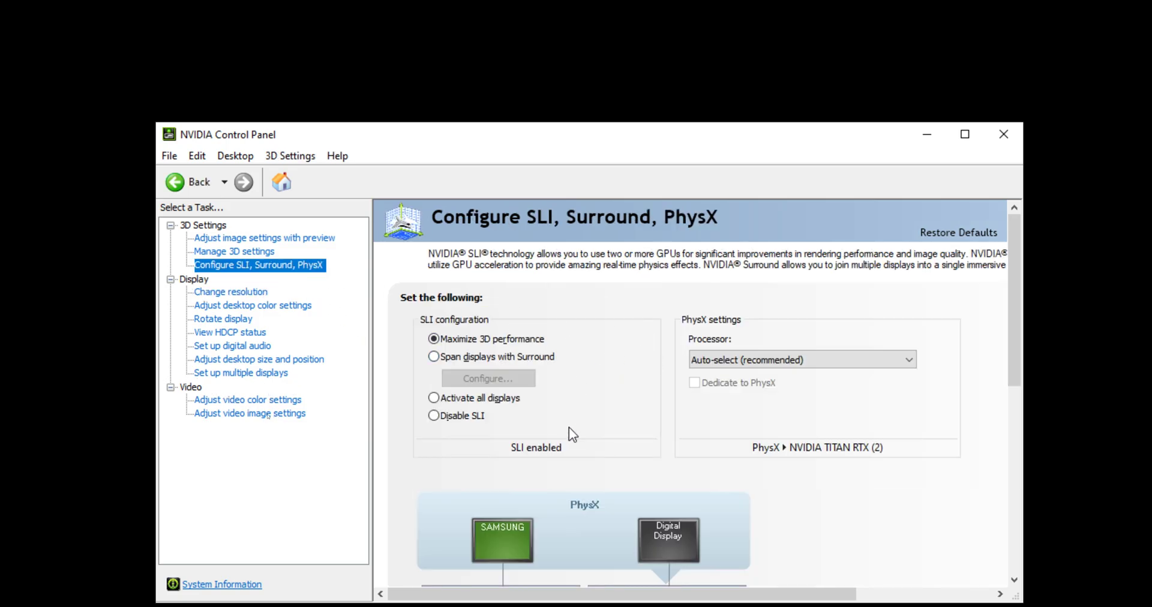
left_click(801, 354)
left_click(820, 322)
Select Single-GPU as the global SLI rendering mode in the 3D settings
left_click(222, 256)
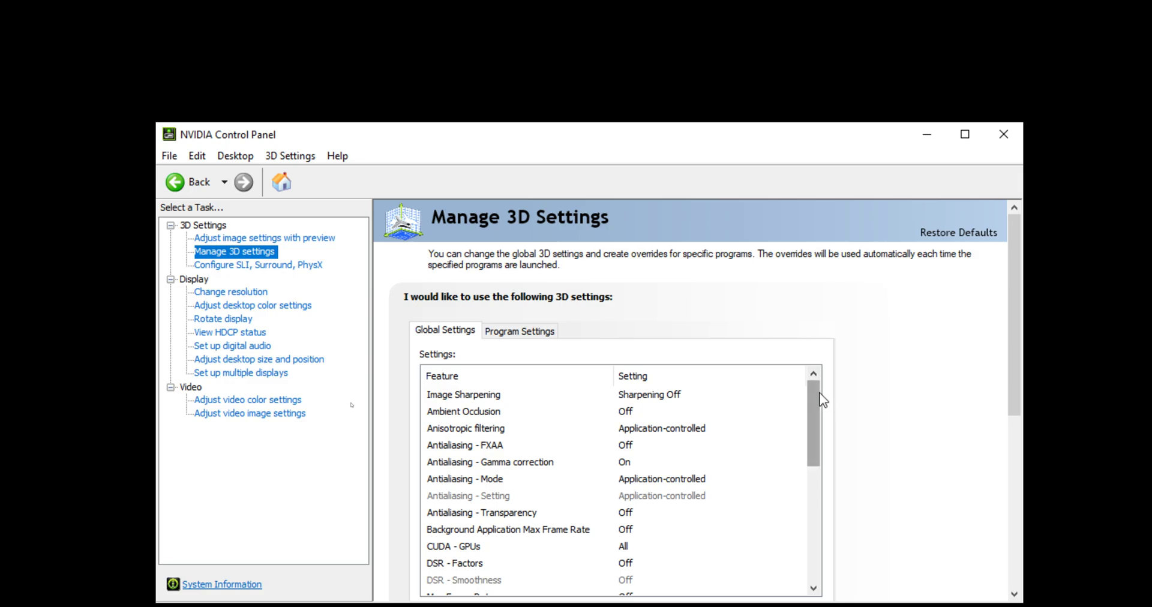
left_click_drag(817, 398, 809, 466)
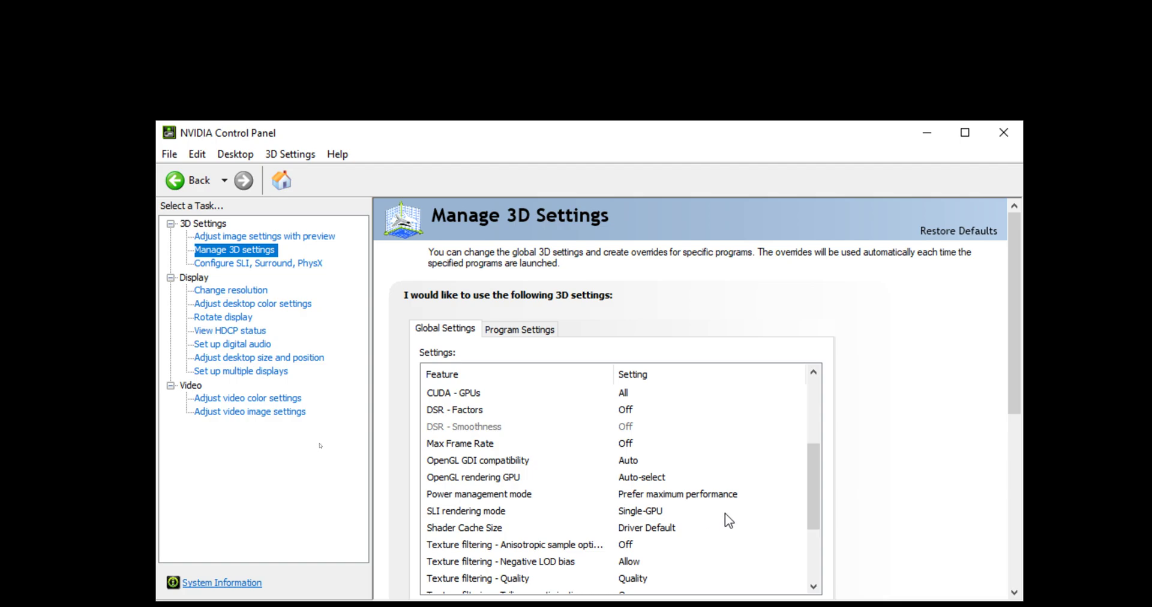
left_click(724, 513)
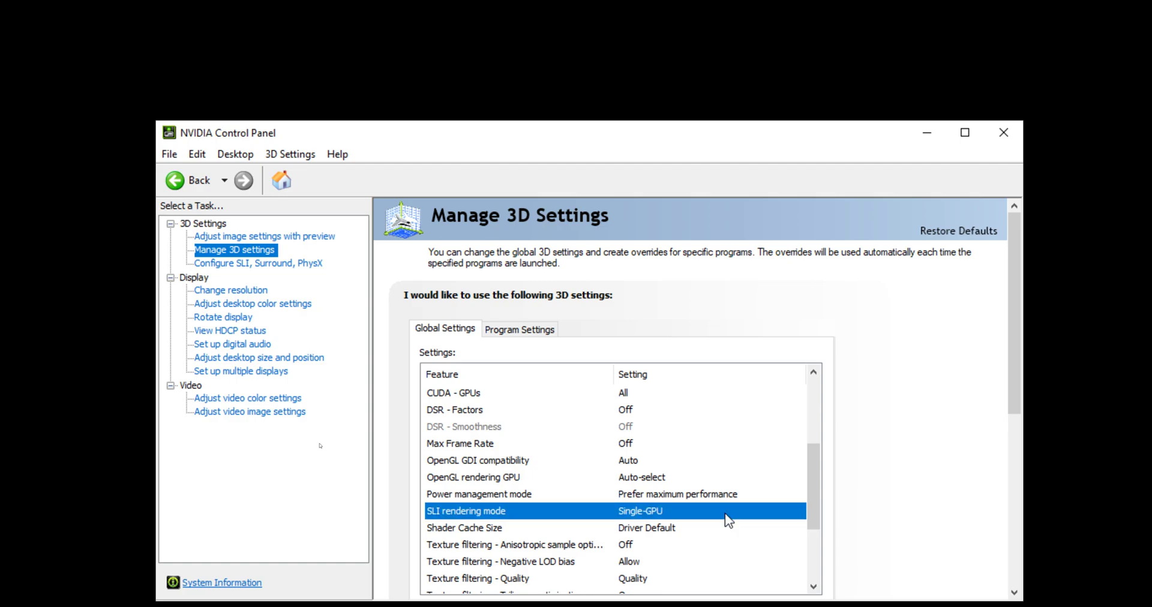
left_click(725, 513)
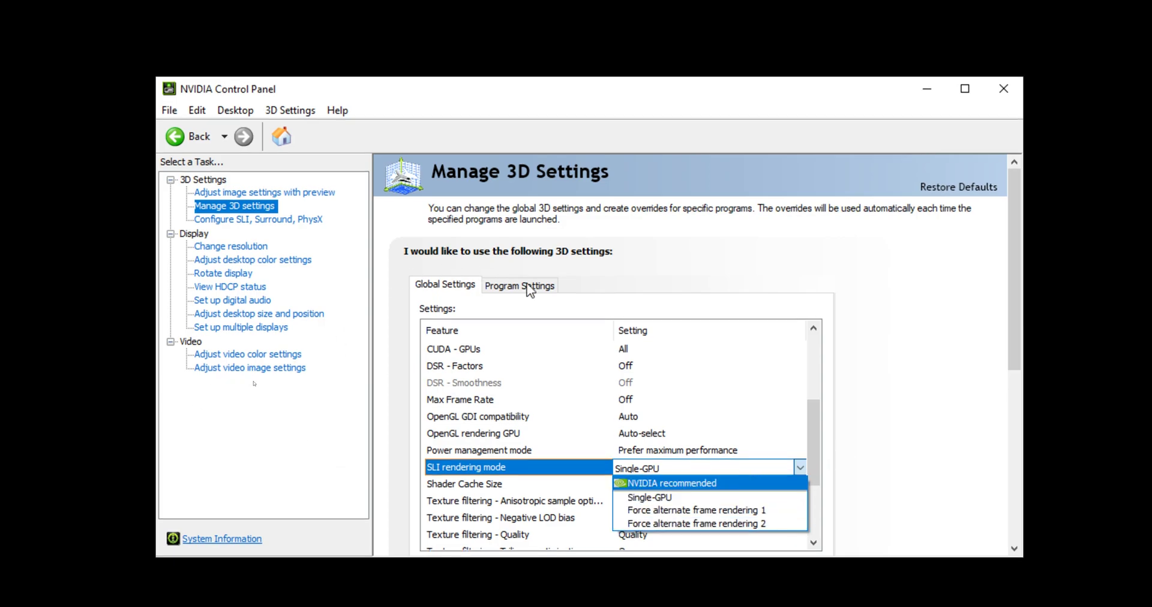
left_click(646, 495)
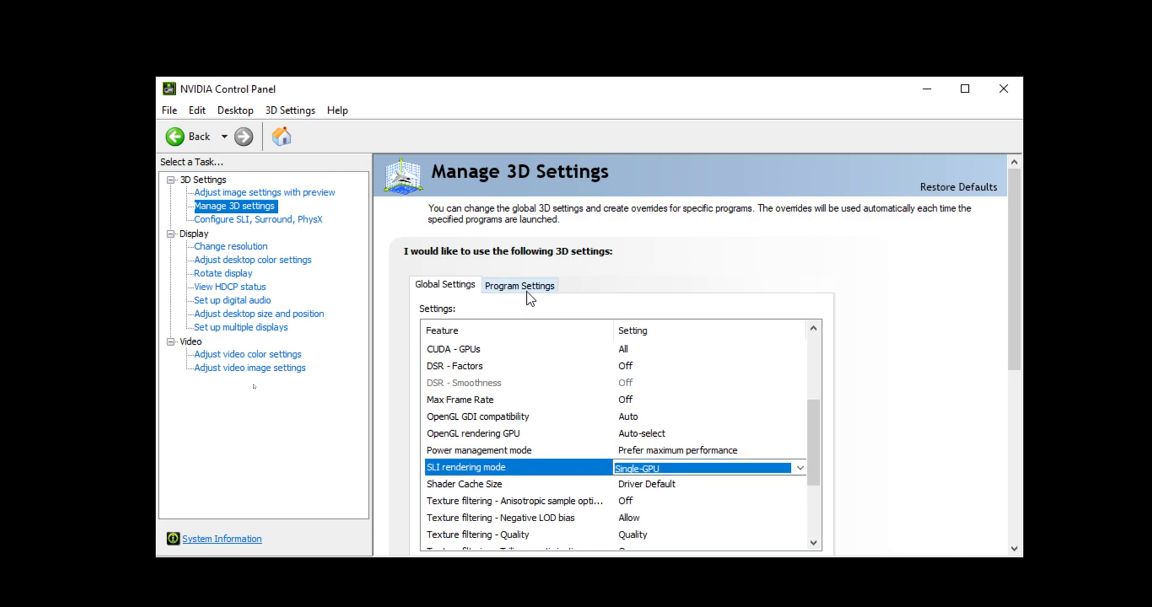
Set the power management mode to Prefer maximum performance in the program-specific 3D settings for Scorn (scorn.exe)
left_click(521, 287)
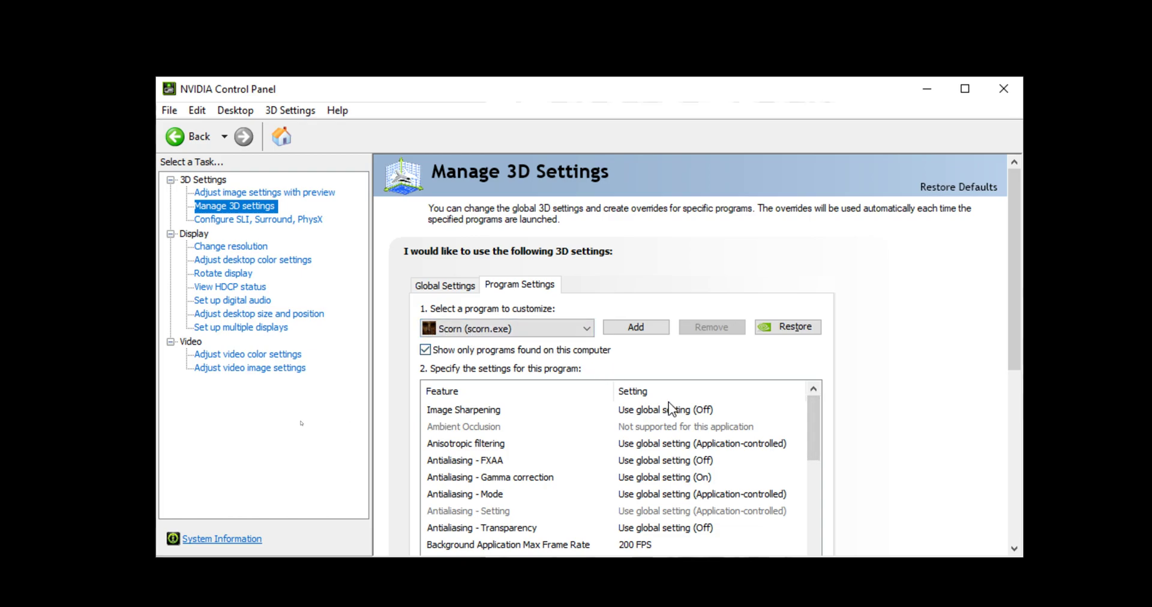
left_click_drag(811, 409, 814, 460)
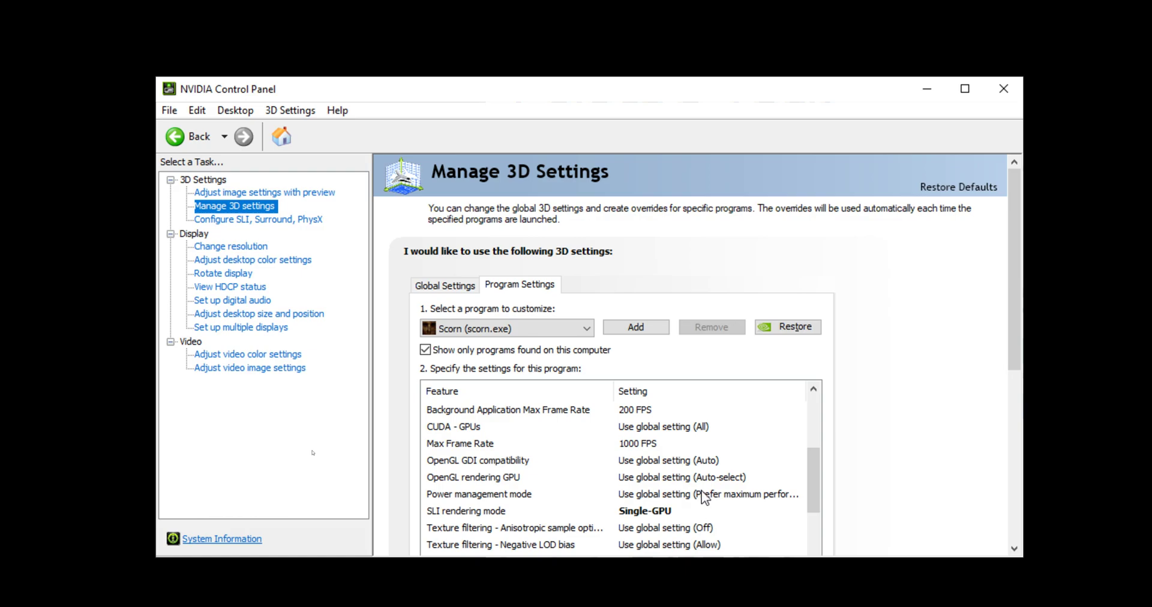
left_click(734, 493)
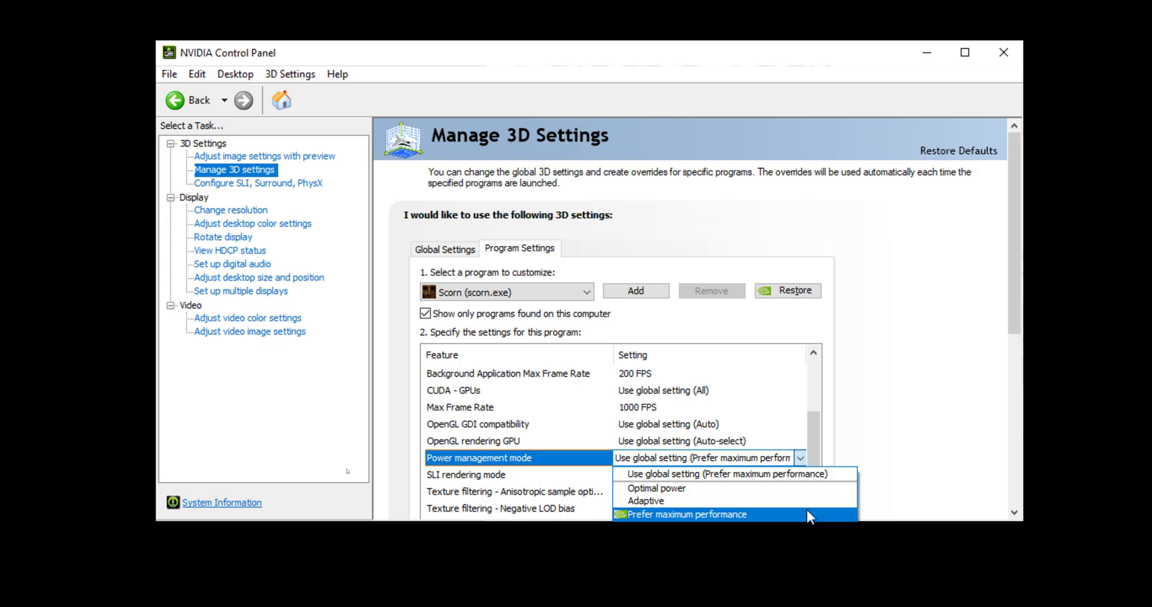
left_click(807, 514)
Set Scorn's SLI rendering mode to Force alternate frame rendering 2
left_click_drag(821, 426, 819, 466)
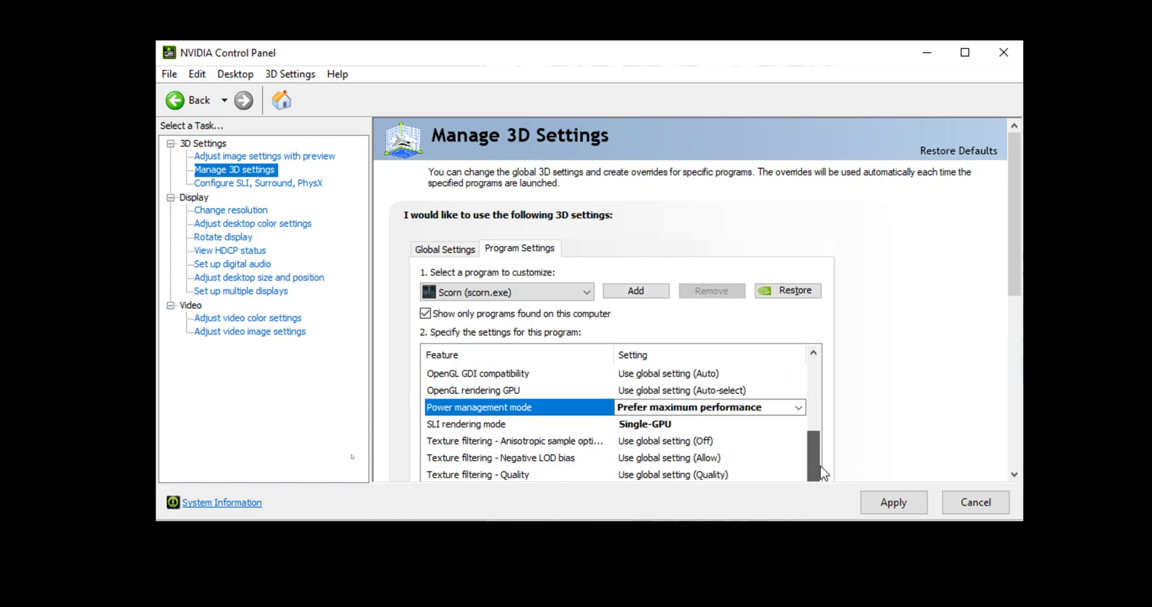
left_click(721, 425)
left_click(721, 426)
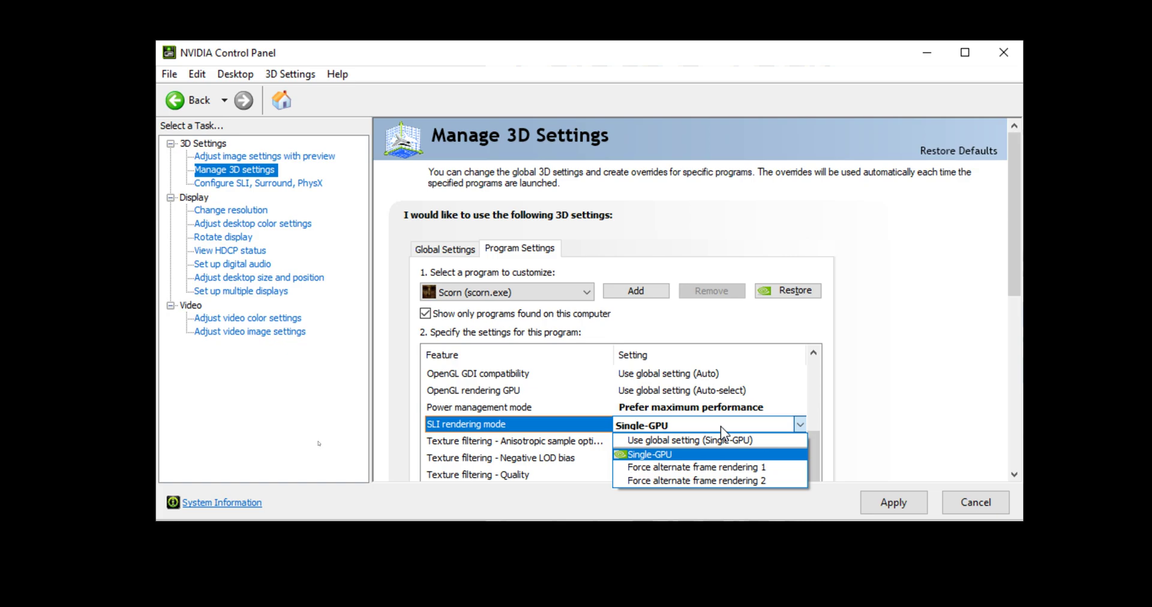
left_click(791, 479)
Apply Scorn's changed driver settings and launch the game from the Steam client
left_click_drag(814, 430, 818, 499)
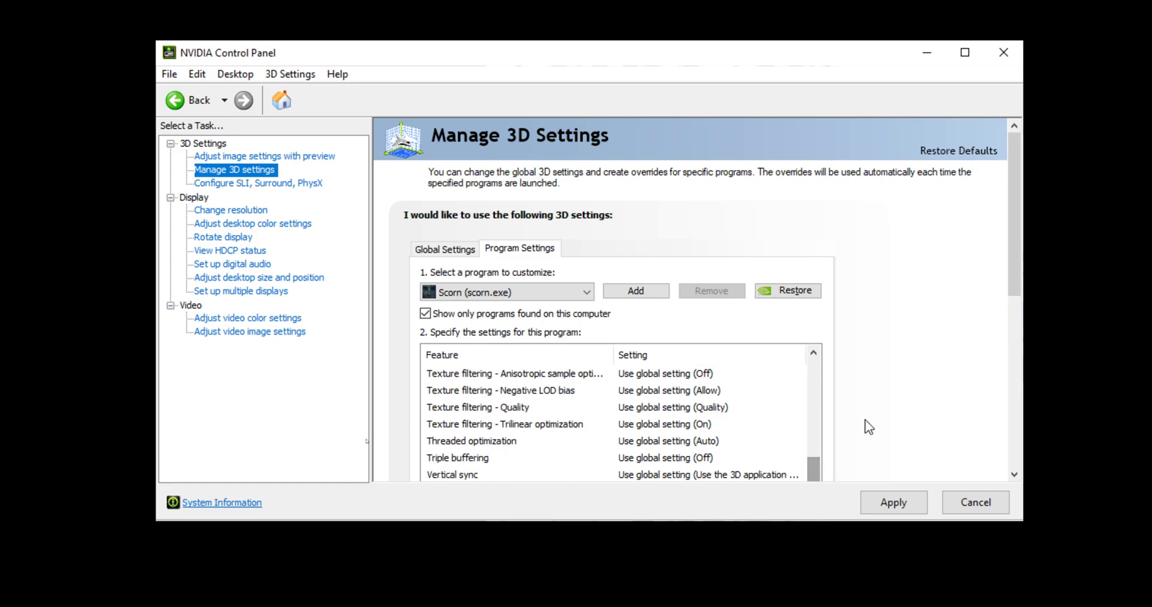
scroll(866, 420, "down", 3)
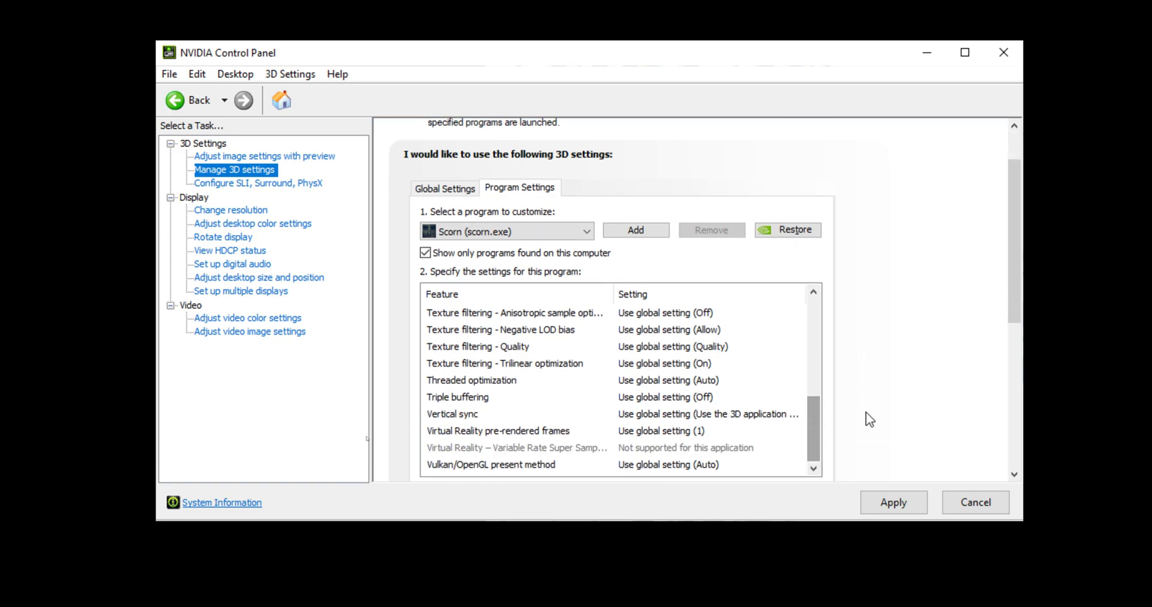
left_click_drag(818, 434, 813, 321)
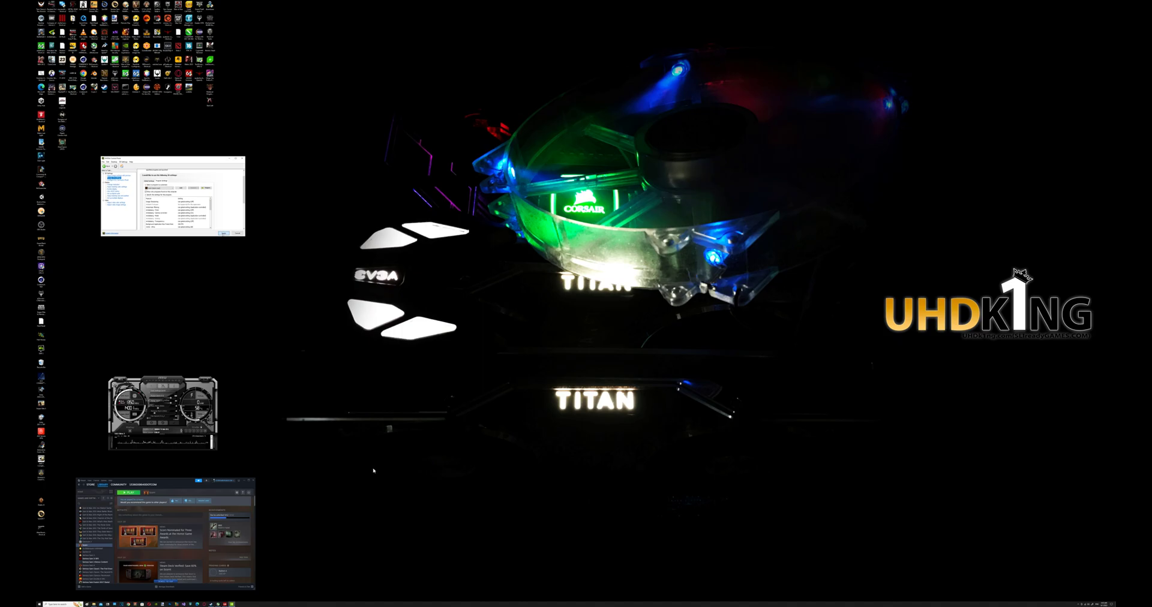
left_click(223, 234)
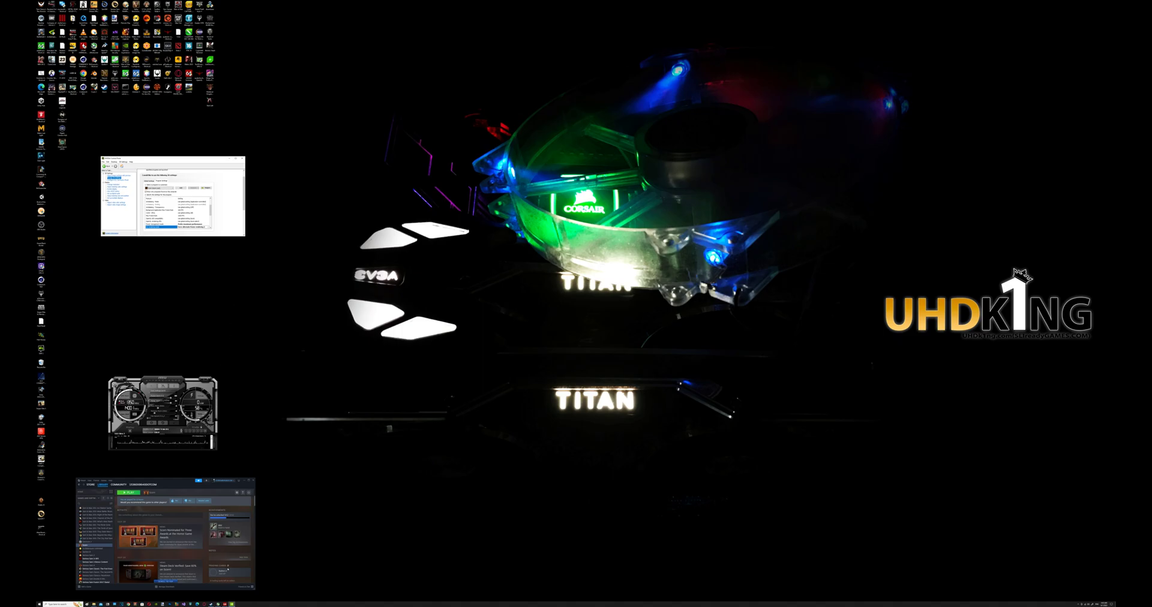
left_click(132, 494)
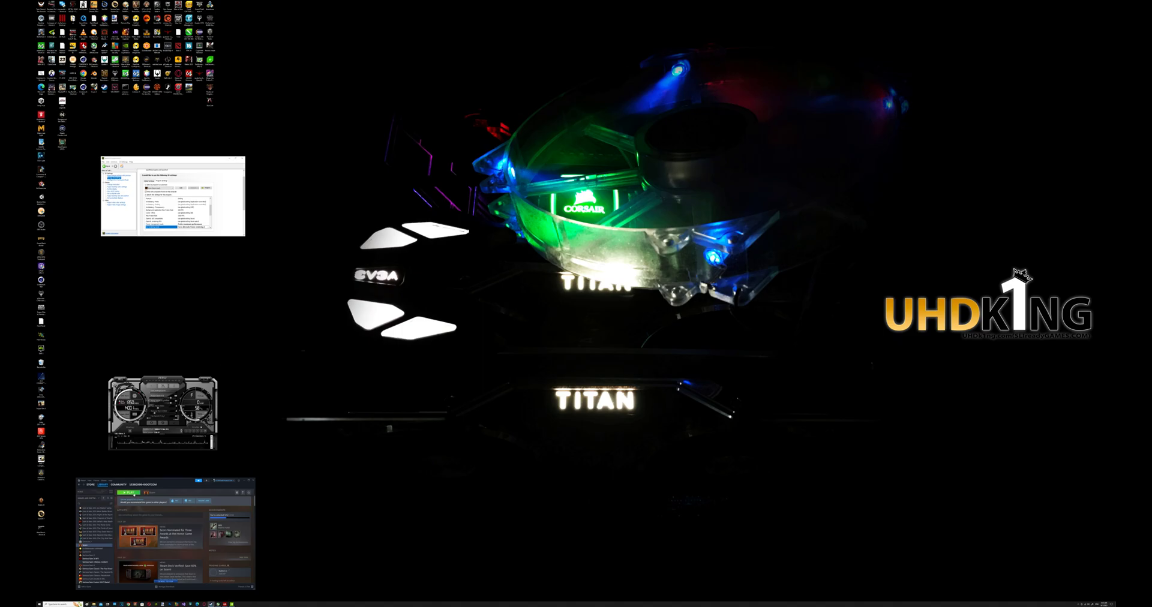